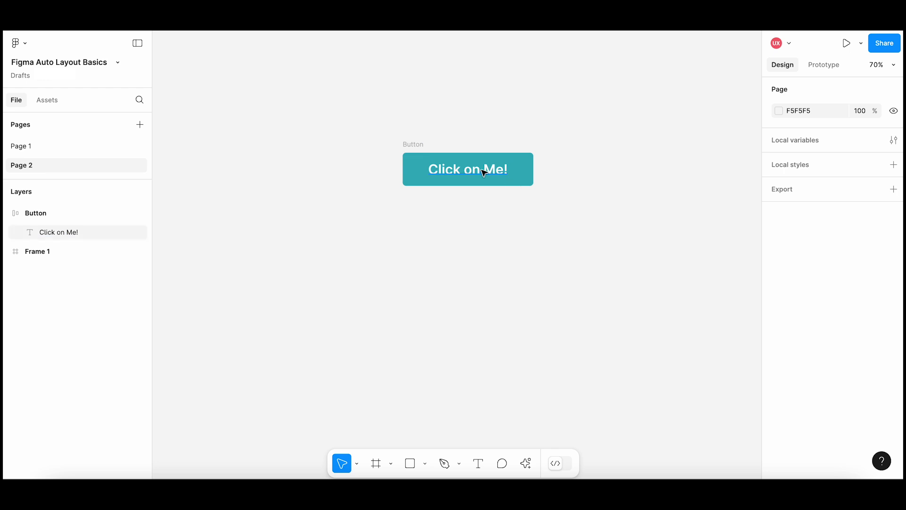
Change the button's label text to "Submit Form".
{"action": "double_click", "coordinate": [489, 169]}
{"action": "type", "text": "Submit Form"}
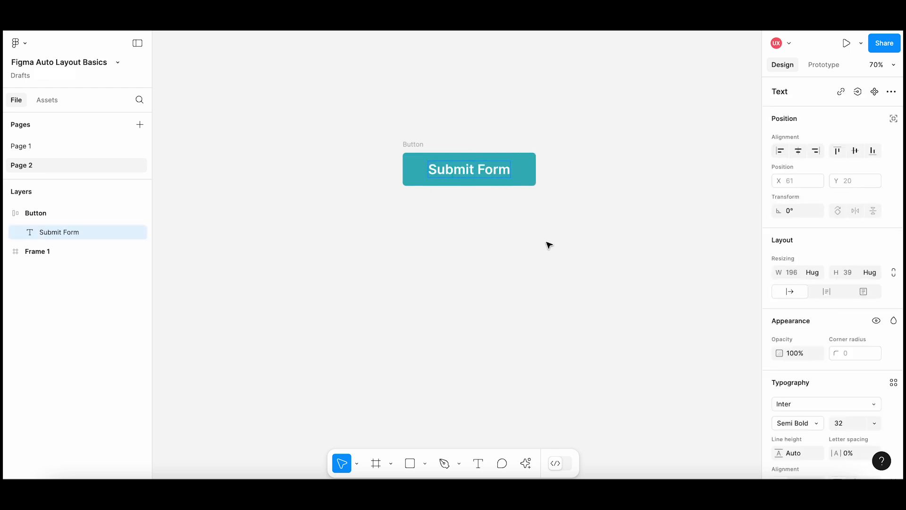
{"action": "key", "text": "Escape"}
{"action": "key", "text": "Escape"}
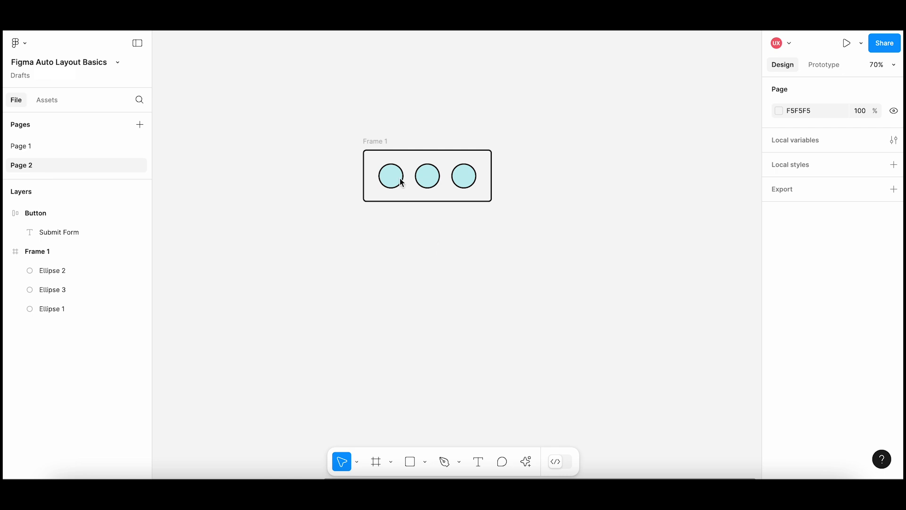
Apply auto layout to Frame 1, which holds the three circles.
{"action": "left_click", "coordinate": [378, 143]}
{"action": "left_click", "coordinate": [386, 142]}
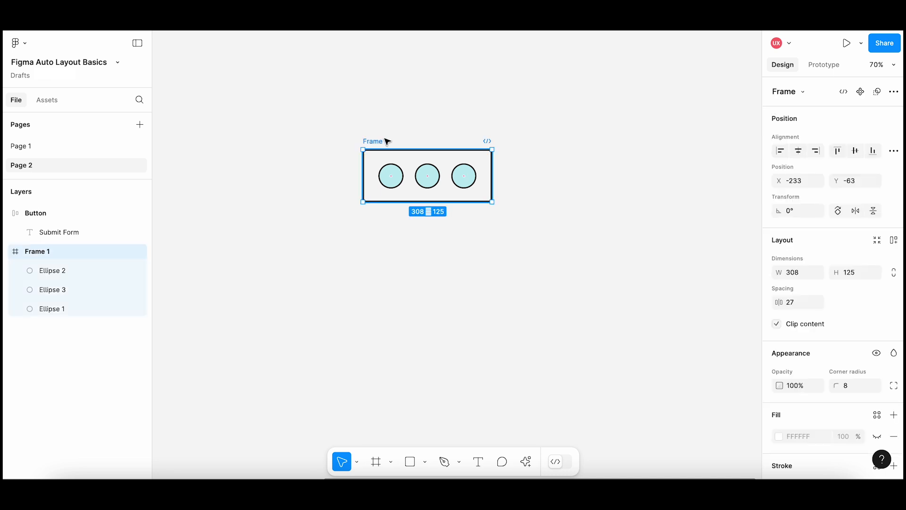
{"action": "left_click", "coordinate": [894, 241]}
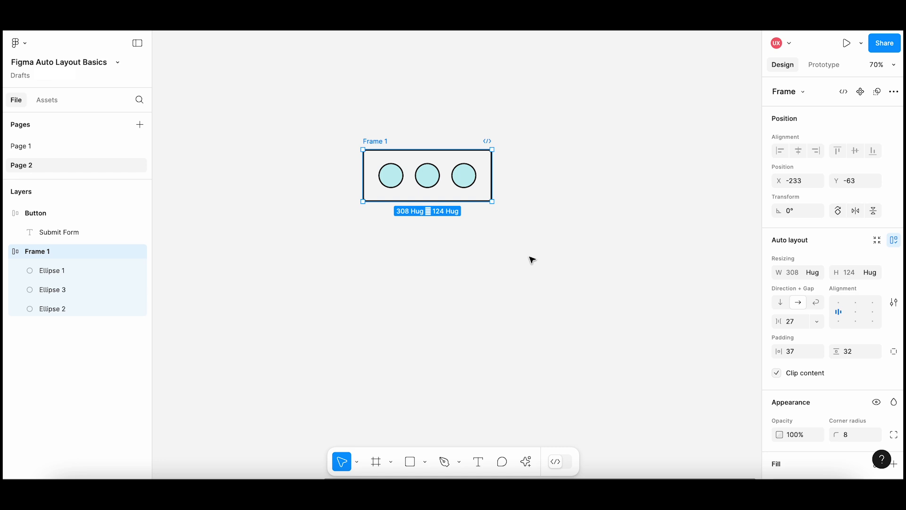
{"action": "key", "text": "shift+a"}
Try Frame 1's circles in a vertical flow at about 310 by 307, and return them to a horizontal flow with a shorter frame.
{"action": "mouse_move", "coordinate": [494, 171]}
{"action": "left_mouse_down"}
{"action": "mouse_move", "coordinate": [571, 170]}
{"action": "mouse_move", "coordinate": [452, 162]}
{"action": "mouse_move", "coordinate": [504, 162]}
{"action": "mouse_move", "coordinate": [494, 162]}
{"action": "left_mouse_up"}
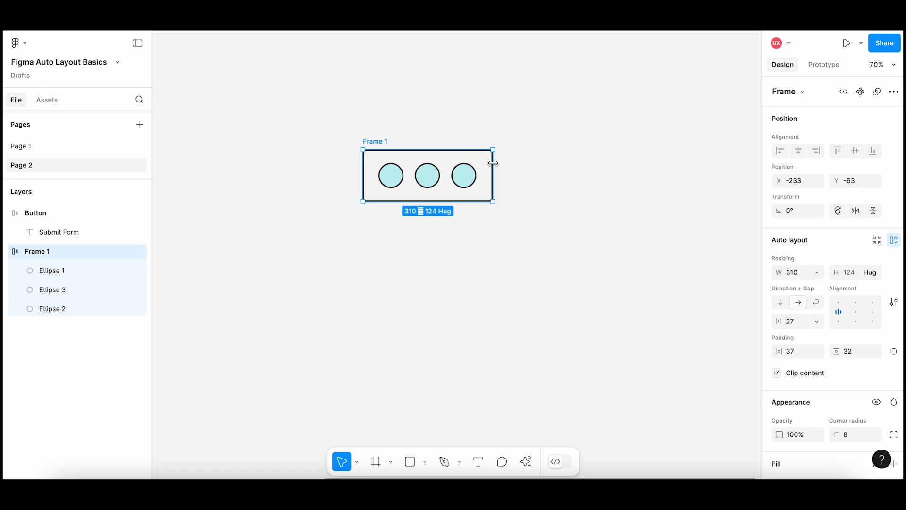
{"action": "left_click", "coordinate": [776, 302]}
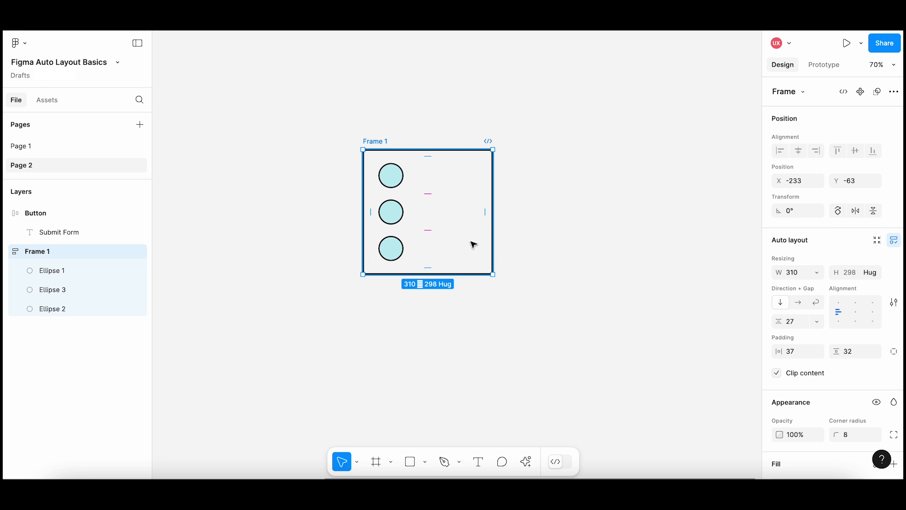
{"action": "mouse_move", "coordinate": [452, 274]}
{"action": "left_mouse_down"}
{"action": "mouse_move", "coordinate": [451, 354]}
{"action": "mouse_move", "coordinate": [458, 277]}
{"action": "left_mouse_up"}
{"action": "left_click", "coordinate": [798, 302]}
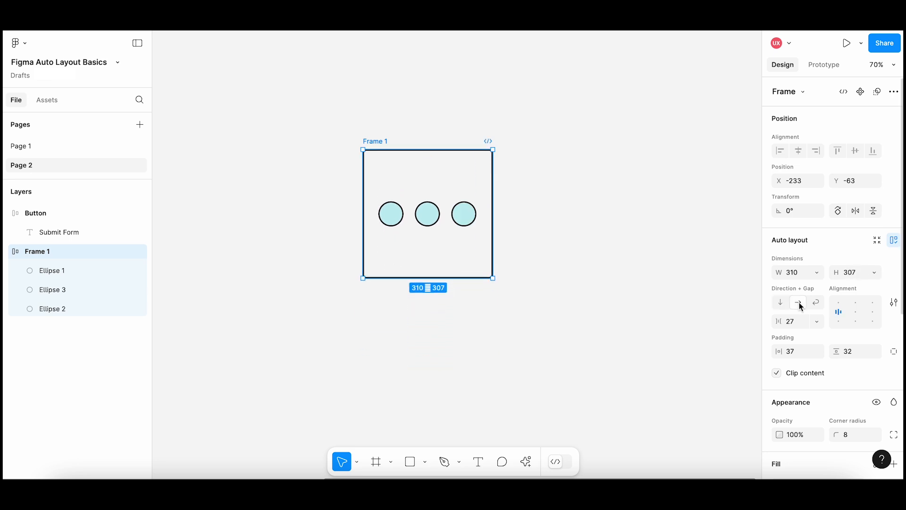
{"action": "left_click_drag", "start_coordinate": [456, 279], "coordinate": [455, 206]}
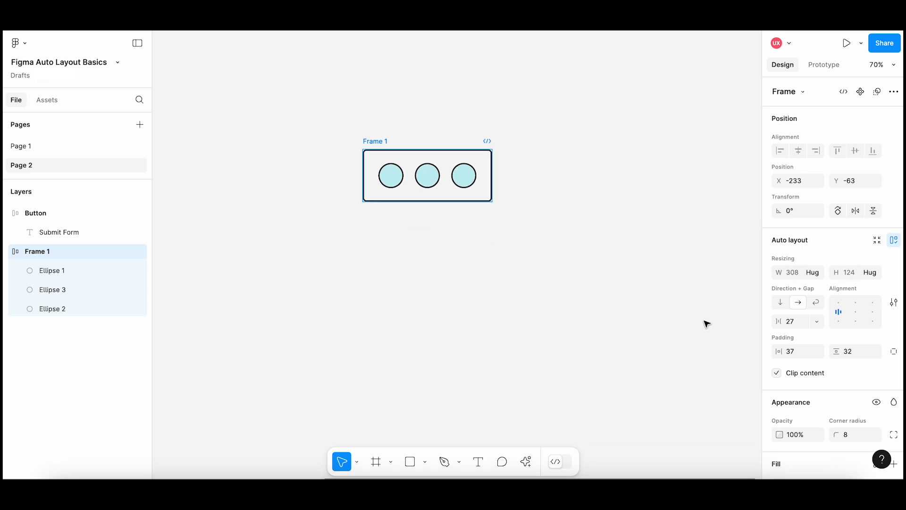
Set the gap between the circles in Frame 1 to 30, to 32, and finally to 45.
{"action": "left_click", "coordinate": [794, 322]}
{"action": "type", "text": "30"}
{"action": "key", "text": "Return"}
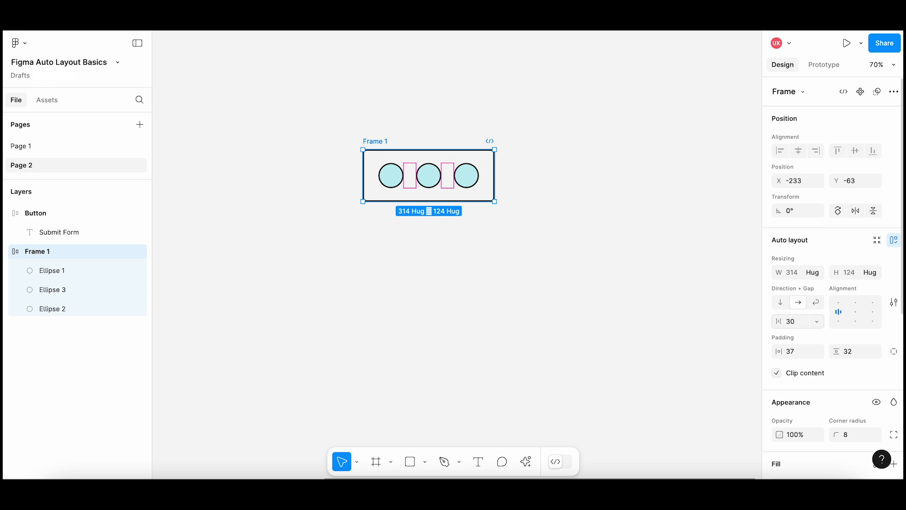
{"action": "left_click", "coordinate": [793, 321]}
{"action": "type", "text": "32"}
{"action": "key", "text": "Return"}
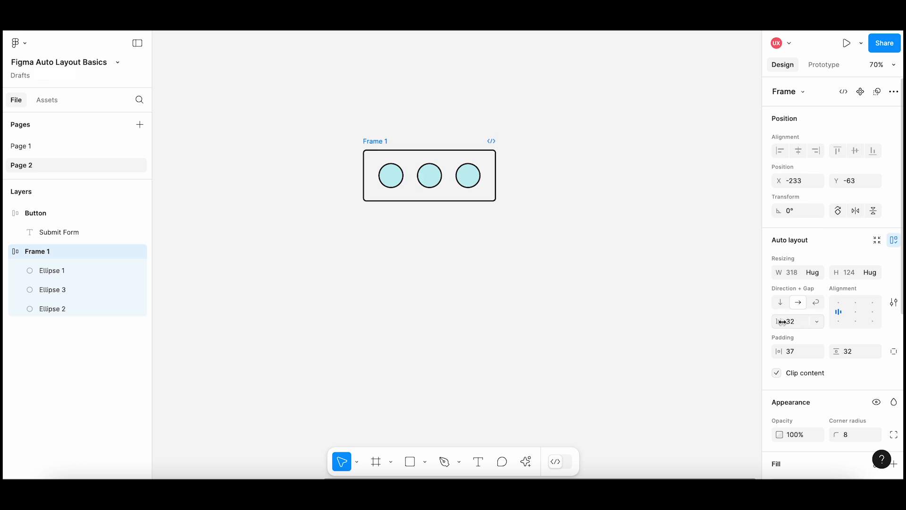
{"action": "mouse_move", "coordinate": [782, 322]}
{"action": "left_mouse_down"}
{"action": "mouse_move", "coordinate": [795, 321]}
{"action": "mouse_move", "coordinate": [769, 320]}
{"action": "mouse_move", "coordinate": [805, 319]}
{"action": "mouse_move", "coordinate": [795, 321]}
{"action": "left_mouse_up"}
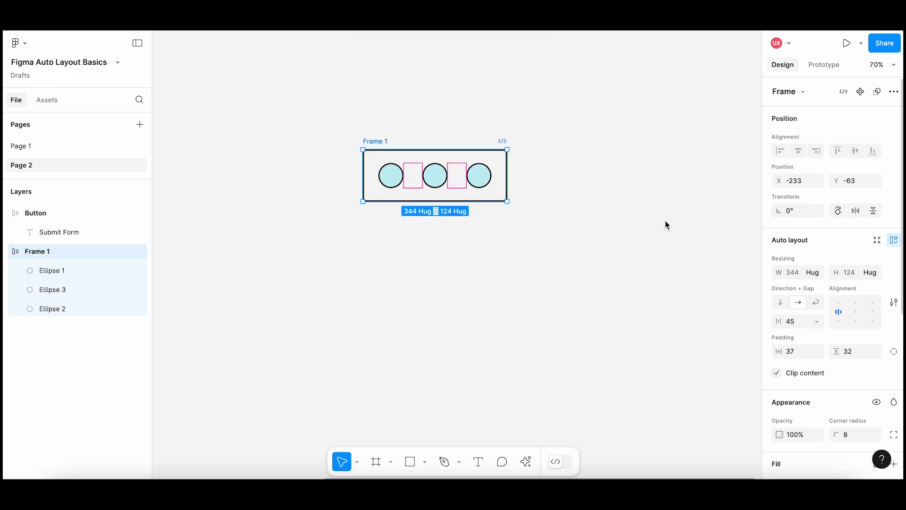
Set the gap between Frame 1's circles to Auto and widen the frame to about 359.
{"action": "mouse_move", "coordinate": [507, 174]}
{"action": "left_mouse_down"}
{"action": "mouse_move", "coordinate": [608, 174]}
{"action": "mouse_move", "coordinate": [510, 175]}
{"action": "left_mouse_up"}
{"action": "left_click", "coordinate": [817, 273]}
{"action": "left_click", "coordinate": [829, 285]}
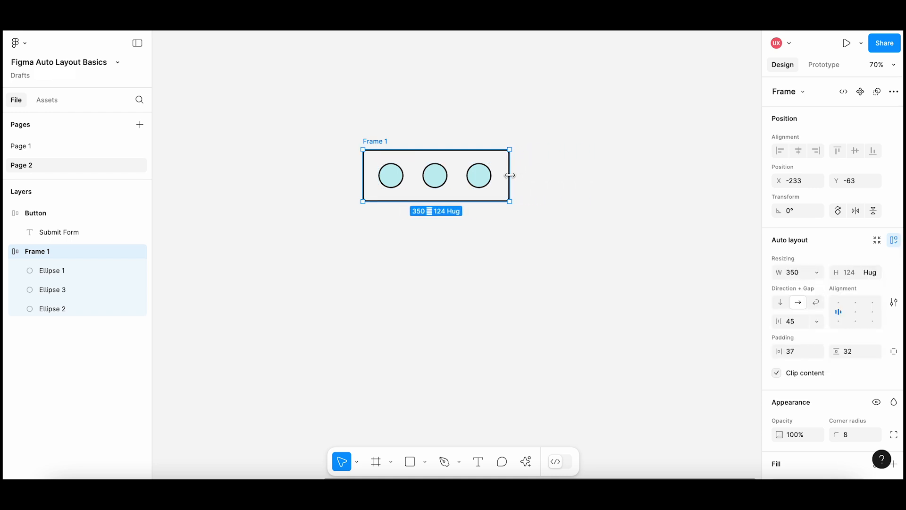
{"action": "left_click", "coordinate": [817, 322]}
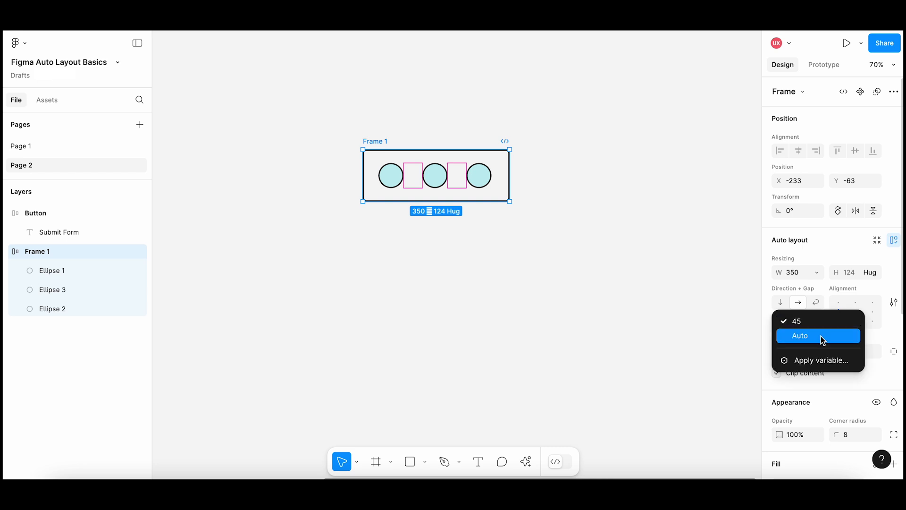
{"action": "left_click", "coordinate": [820, 336]}
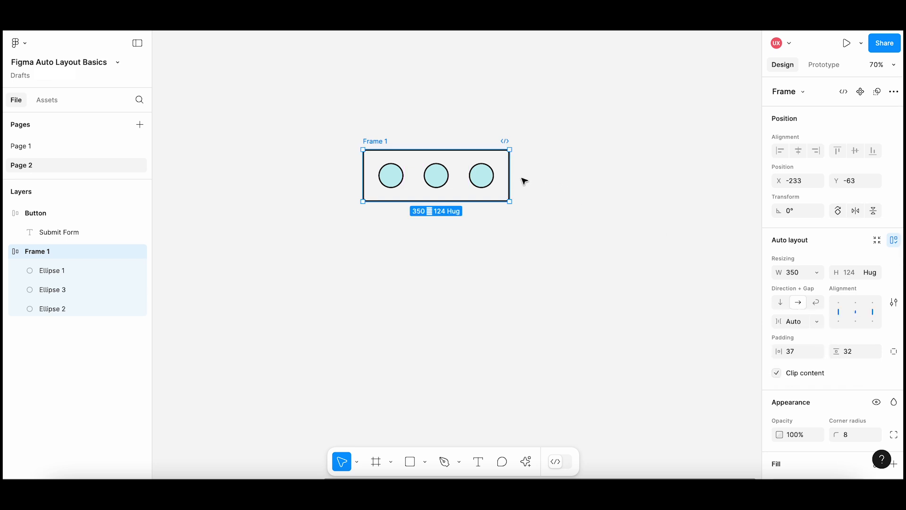
{"action": "mouse_move", "coordinate": [510, 175]}
{"action": "left_mouse_down"}
{"action": "mouse_move", "coordinate": [633, 176]}
{"action": "mouse_move", "coordinate": [514, 174]}
{"action": "left_mouse_up"}
Stack Frame 1's circles vertically with an Auto gap and resize the frame to a height of about 302.
{"action": "left_click", "coordinate": [780, 303]}
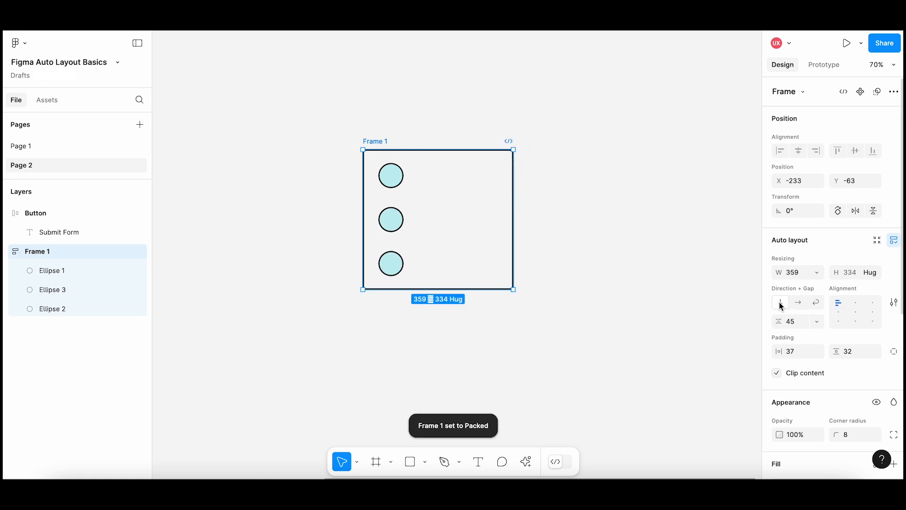
{"action": "left_click", "coordinate": [818, 322]}
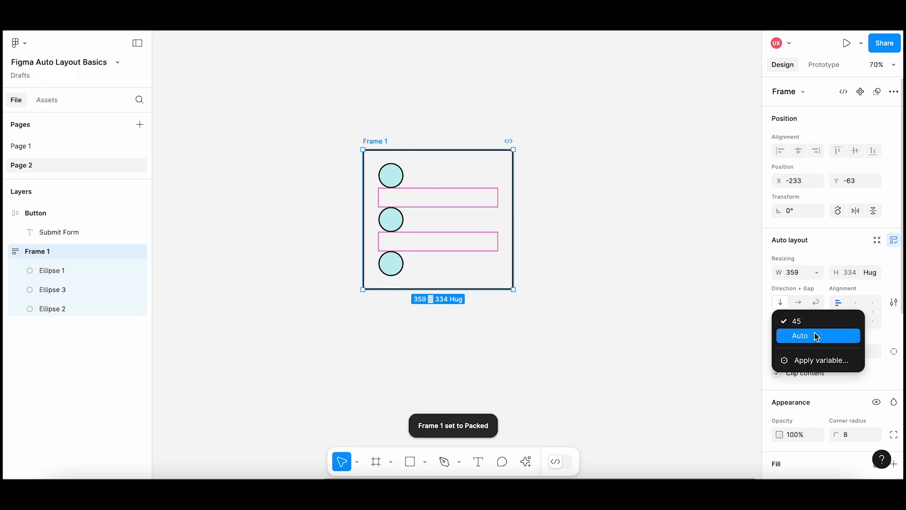
{"action": "left_click", "coordinate": [818, 337]}
{"action": "mouse_move", "coordinate": [438, 288]}
{"action": "left_mouse_down"}
{"action": "mouse_move", "coordinate": [439, 304]}
{"action": "mouse_move", "coordinate": [443, 260]}
{"action": "mouse_move", "coordinate": [446, 310]}
{"action": "mouse_move", "coordinate": [450, 278]}
{"action": "left_mouse_up"}
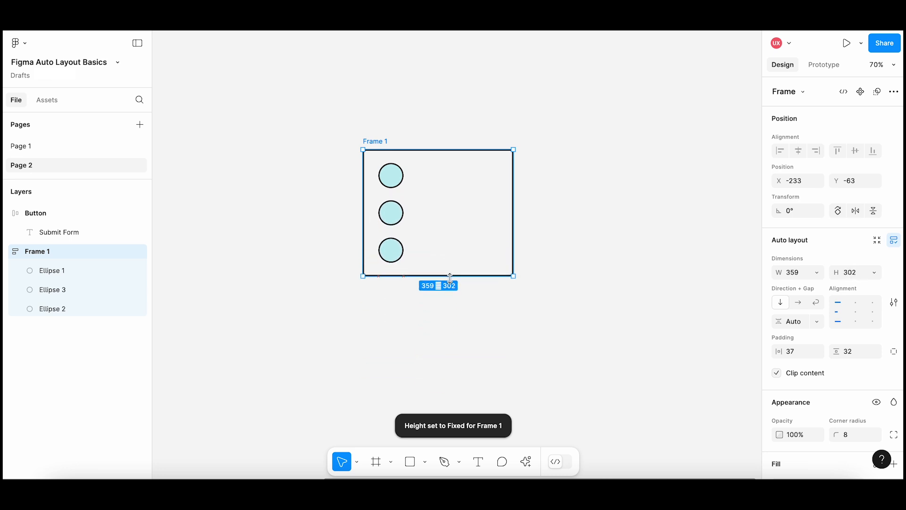
{"action": "left_click", "coordinate": [478, 314]}
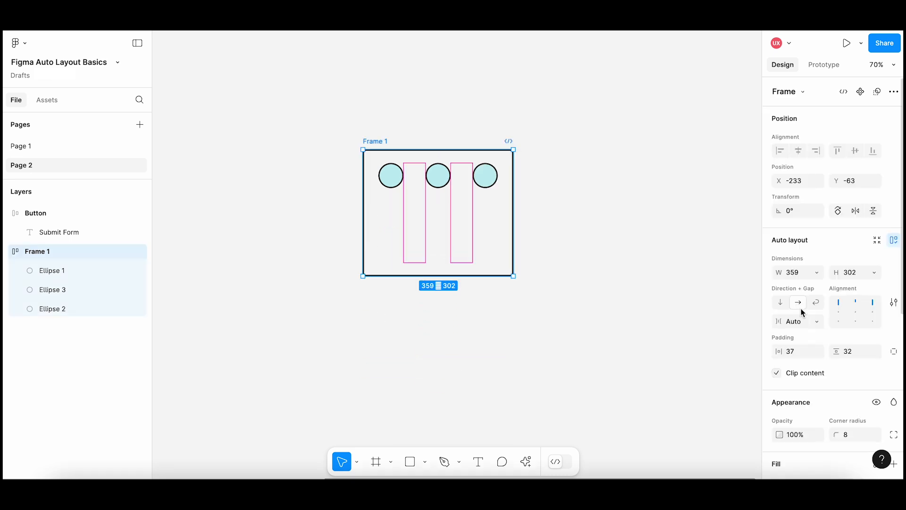
Return Frame 1 to a horizontal flow with a gap of 45 and reduce its height to about 123.
{"action": "left_click", "coordinate": [817, 322]}
{"action": "left_click", "coordinate": [818, 305]}
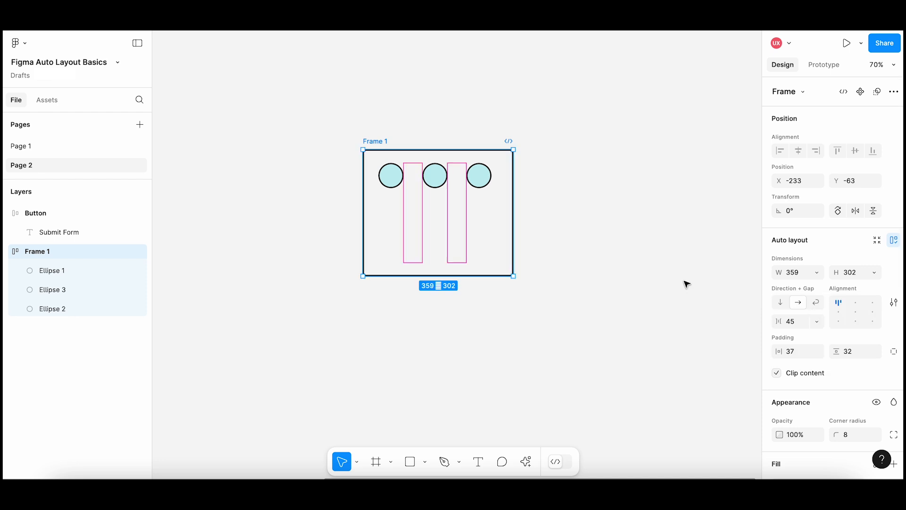
{"action": "left_click", "coordinate": [586, 259]}
{"action": "left_click", "coordinate": [378, 141]}
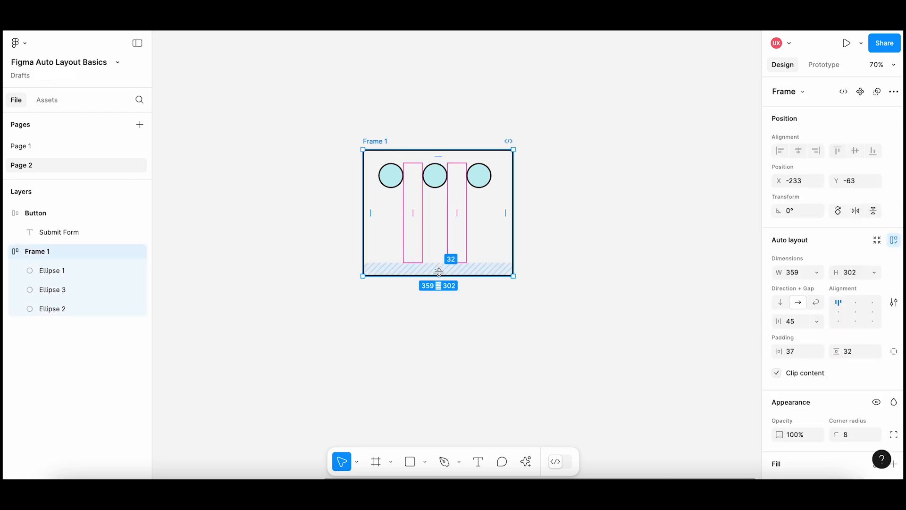
{"action": "left_click_drag", "start_coordinate": [439, 273], "coordinate": [441, 200]}
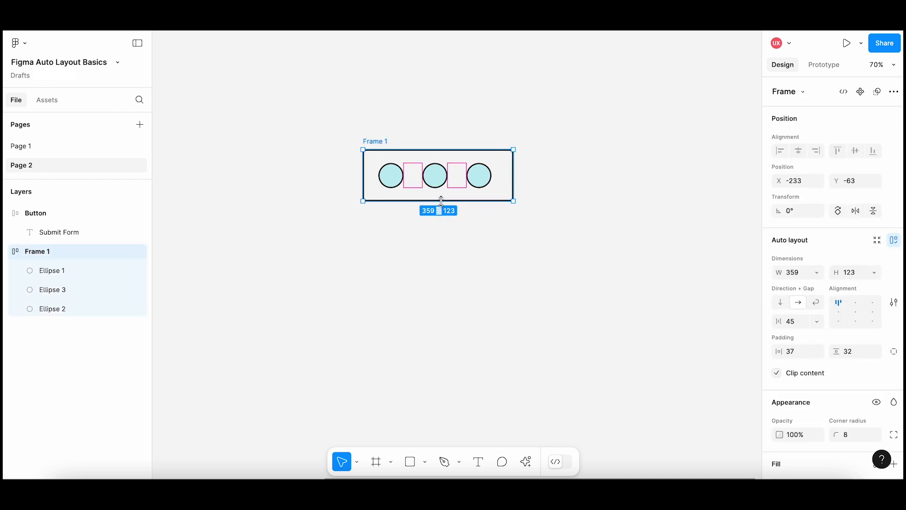
{"action": "left_click", "coordinate": [463, 224]}
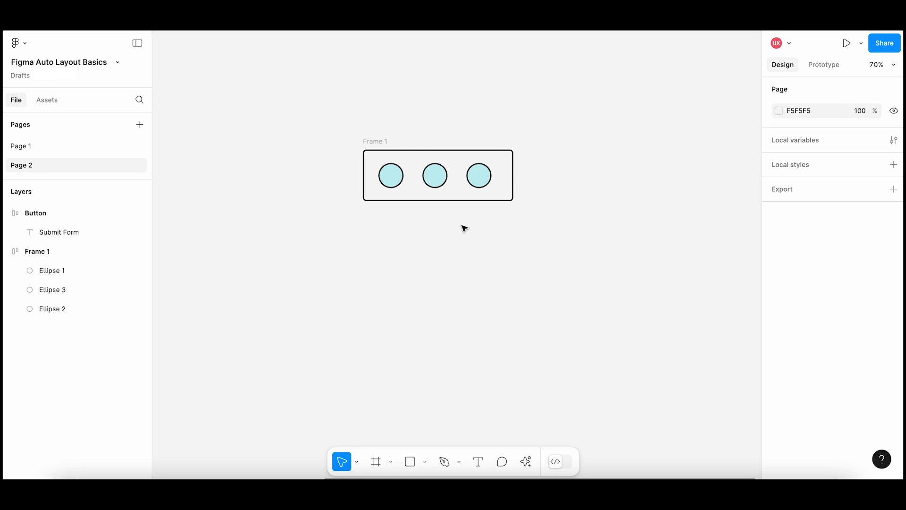
Set Frame 1's auto layout direction to wrap and narrow the frame.
{"action": "left_click", "coordinate": [378, 142]}
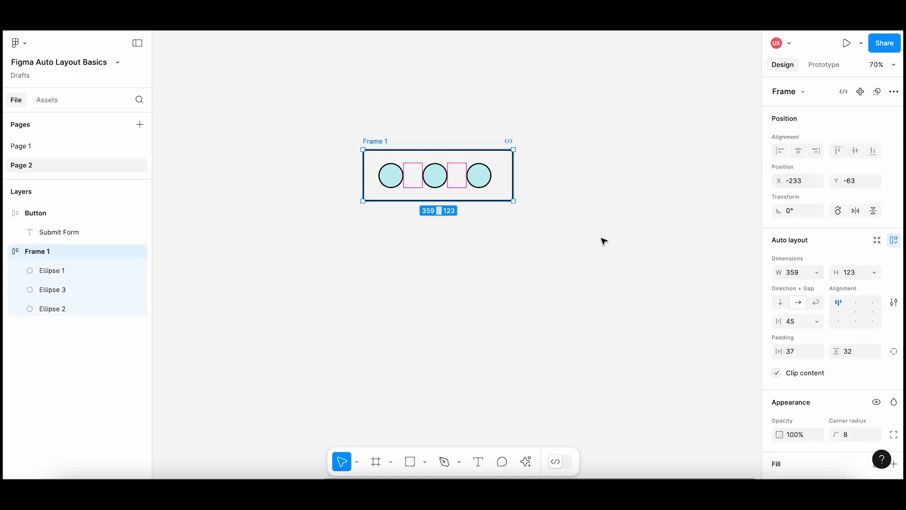
{"action": "left_click", "coordinate": [818, 304]}
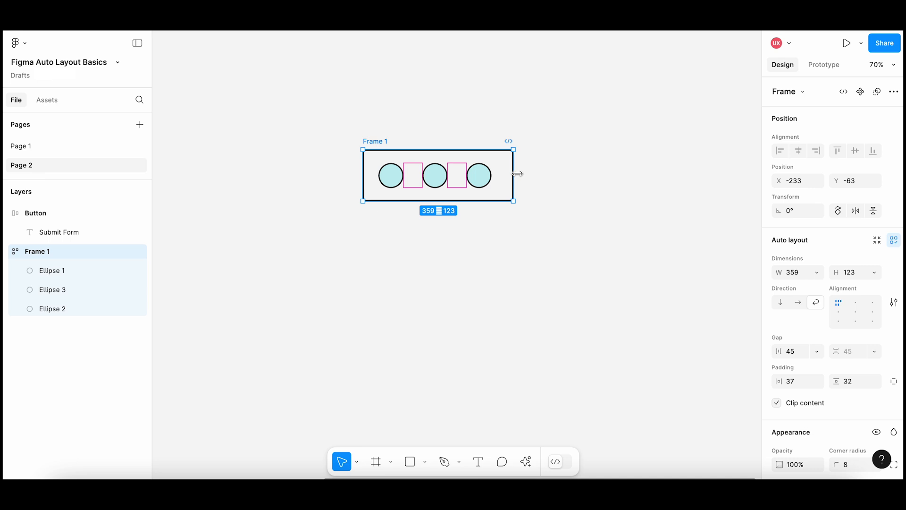
{"action": "left_click_drag", "start_coordinate": [518, 174], "coordinate": [484, 185]}
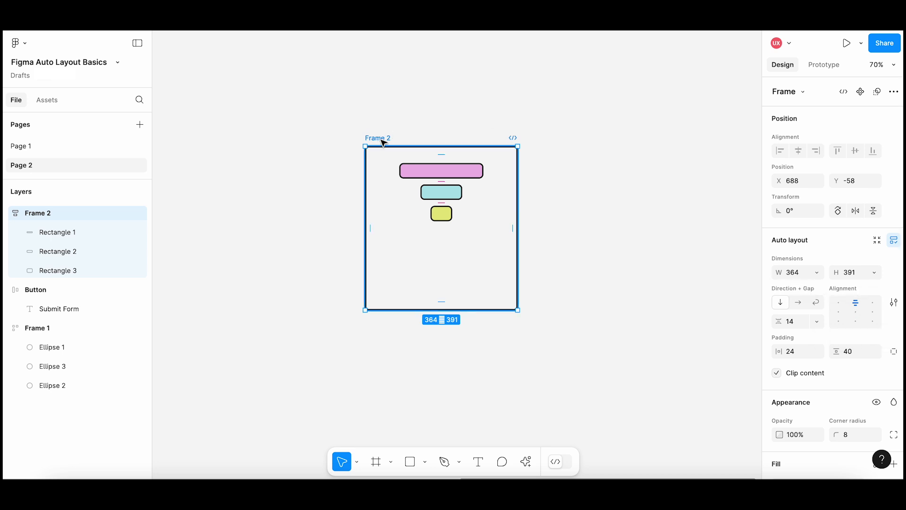
Align Frame 2's rectangles top left with the frame about 382 wide, and right center with the frame about 358 wide.
{"action": "left_click", "coordinate": [840, 305]}
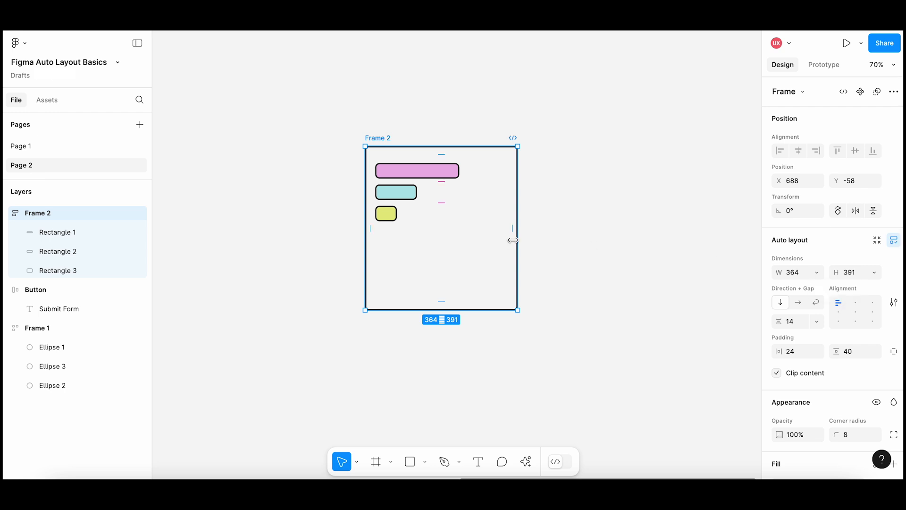
{"action": "mouse_move", "coordinate": [517, 239]}
{"action": "left_mouse_down"}
{"action": "mouse_move", "coordinate": [625, 239]}
{"action": "mouse_move", "coordinate": [511, 238]}
{"action": "mouse_move", "coordinate": [526, 238]}
{"action": "left_mouse_up"}
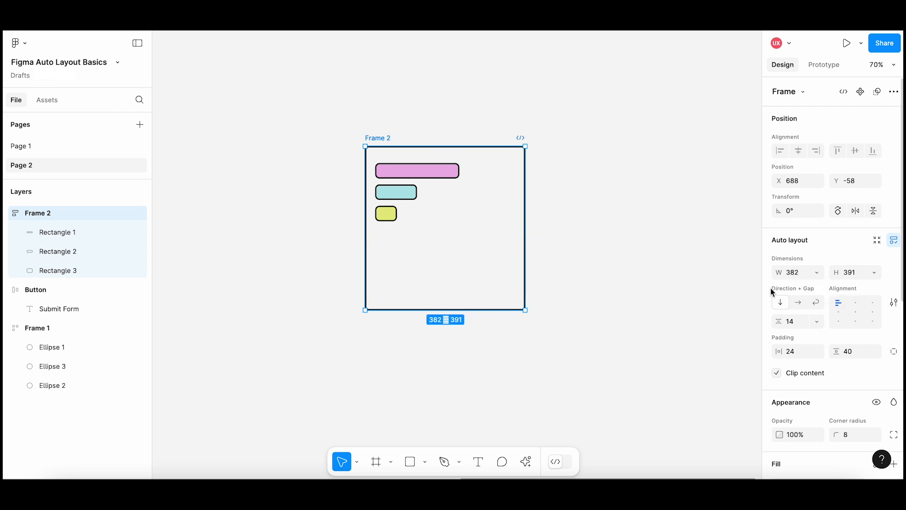
{"action": "left_click", "coordinate": [873, 312]}
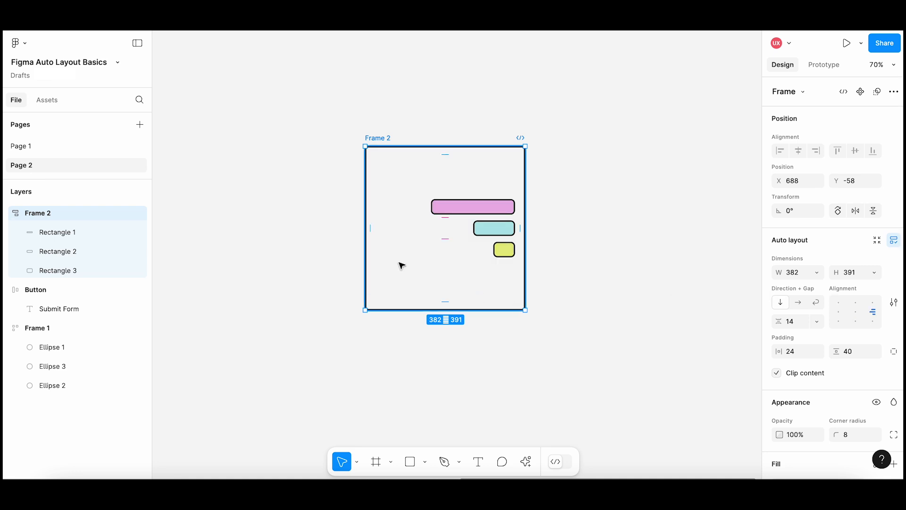
{"action": "mouse_move", "coordinate": [527, 280]}
{"action": "left_mouse_down"}
{"action": "mouse_move", "coordinate": [643, 278]}
{"action": "mouse_move", "coordinate": [502, 270]}
{"action": "mouse_move", "coordinate": [515, 271]}
{"action": "left_mouse_up"}
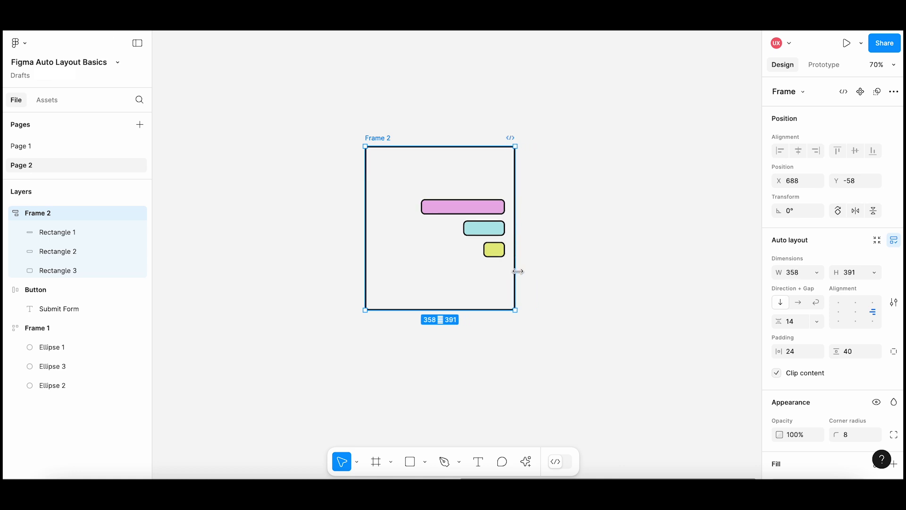
Try the center and bottom center alignments for Frame 2's rectangles while resizing the frame to about 345 by 440.
{"action": "left_click", "coordinate": [856, 314]}
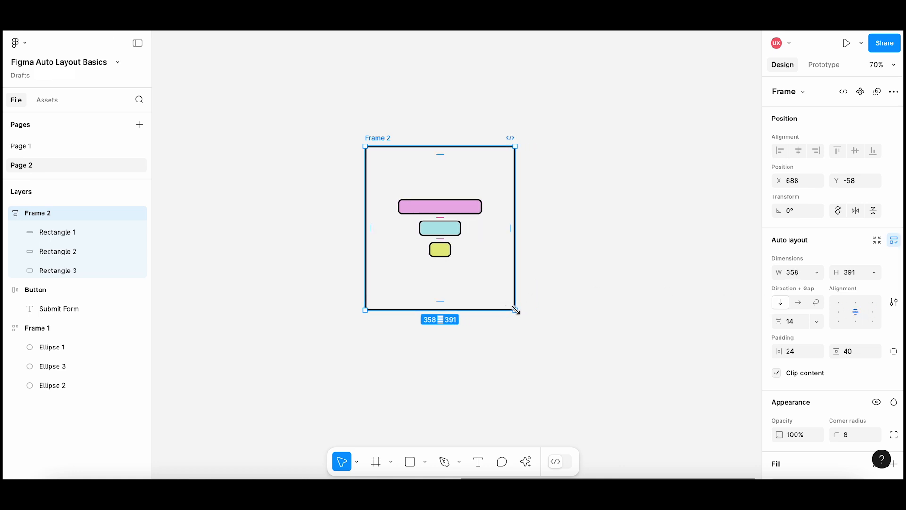
{"action": "mouse_move", "coordinate": [515, 310]}
{"action": "left_mouse_down"}
{"action": "mouse_move", "coordinate": [605, 370]}
{"action": "mouse_move", "coordinate": [514, 287]}
{"action": "mouse_move", "coordinate": [511, 308]}
{"action": "left_mouse_up"}
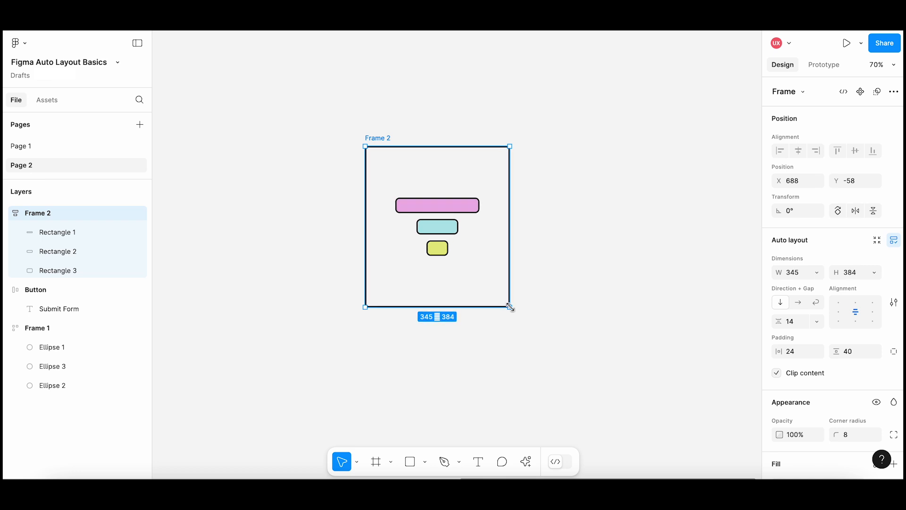
{"action": "left_click", "coordinate": [856, 321]}
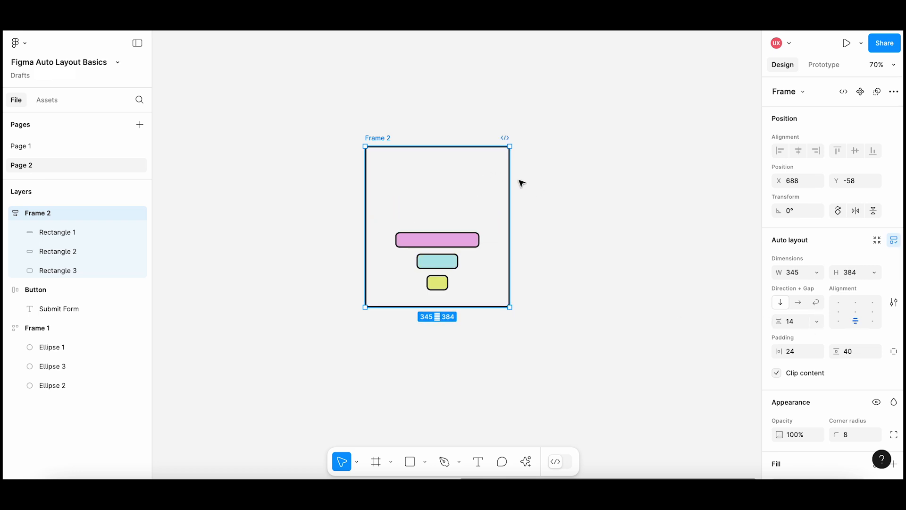
{"action": "mouse_move", "coordinate": [455, 146]}
{"action": "left_mouse_down"}
{"action": "mouse_move", "coordinate": [456, 77]}
{"action": "mouse_move", "coordinate": [454, 132]}
{"action": "left_mouse_up"}
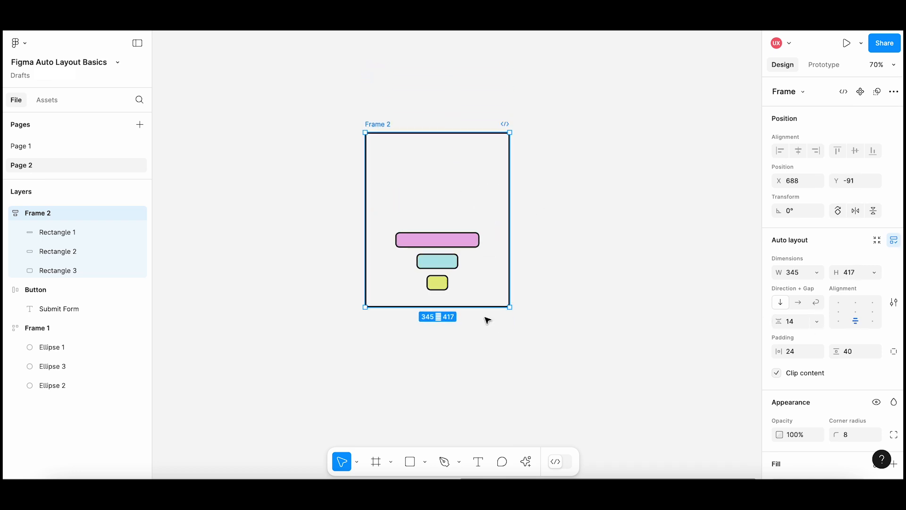
{"action": "mouse_move", "coordinate": [480, 308]}
{"action": "left_mouse_down"}
{"action": "mouse_move", "coordinate": [488, 372]}
{"action": "mouse_move", "coordinate": [484, 317]}
{"action": "left_mouse_up"}
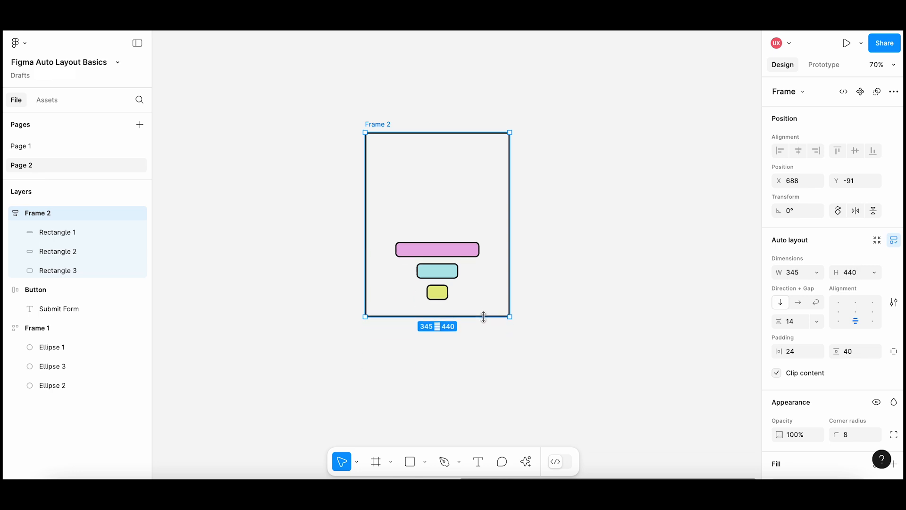
Align the rectangles in Frame 2 to the left center of the frame.
{"action": "left_click", "coordinate": [839, 312]}
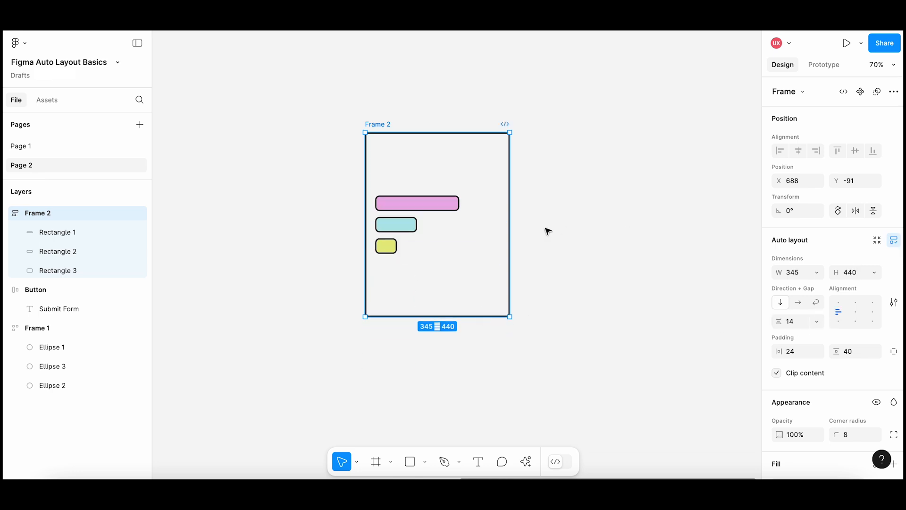
Widen Frame 2 slightly to the right and deselect it.
{"action": "mouse_move", "coordinate": [508, 233]}
{"action": "left_mouse_down"}
{"action": "mouse_move", "coordinate": [607, 233]}
{"action": "mouse_move", "coordinate": [517, 235]}
{"action": "left_mouse_up"}
{"action": "left_click", "coordinate": [560, 237]}
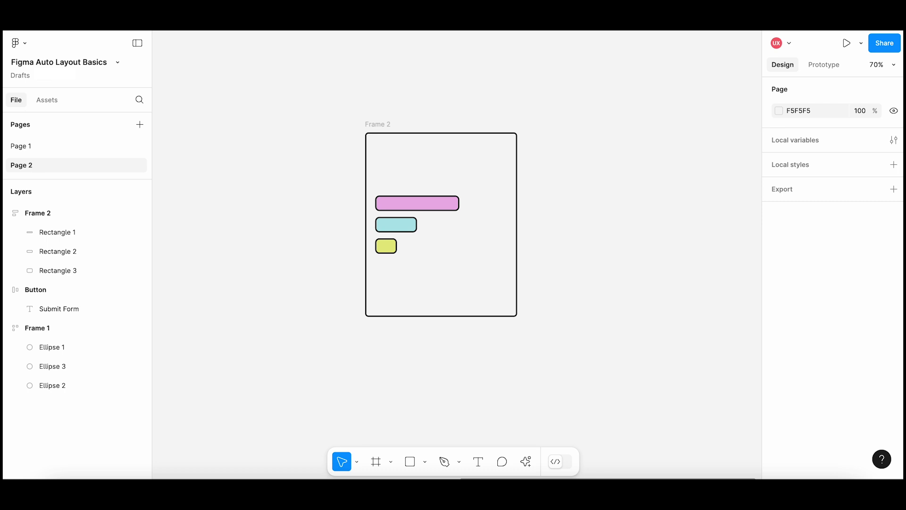
Set the Button frame's horizontal padding to 100 and its vertical padding to 30.
{"action": "left_click", "coordinate": [36, 289]}
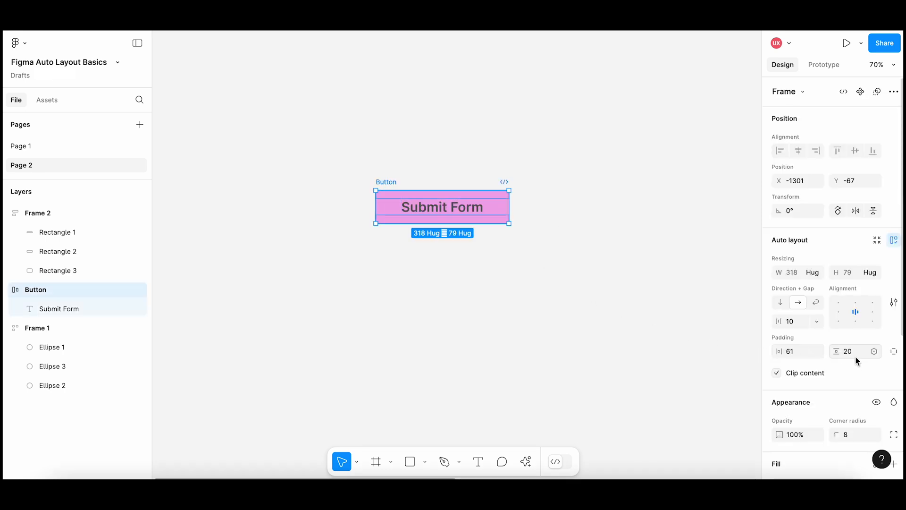
{"action": "left_click", "coordinate": [791, 354]}
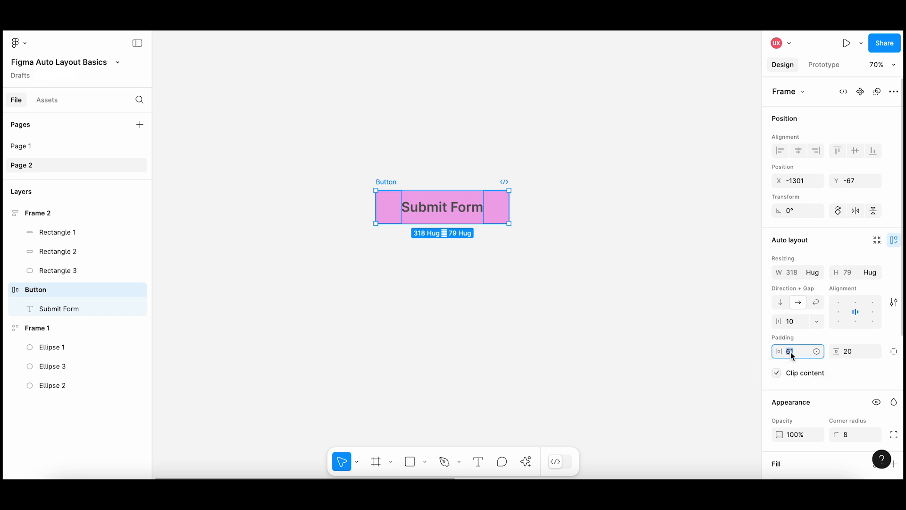
{"action": "type", "text": "100"}
{"action": "key", "text": "Return"}
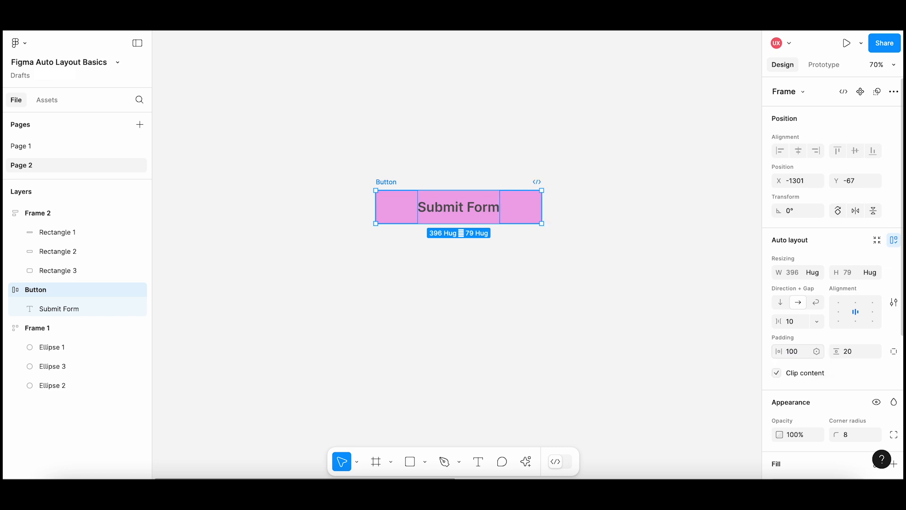
{"action": "left_click", "coordinate": [860, 358]}
{"action": "type", "text": "30"}
{"action": "key", "text": "Return"}
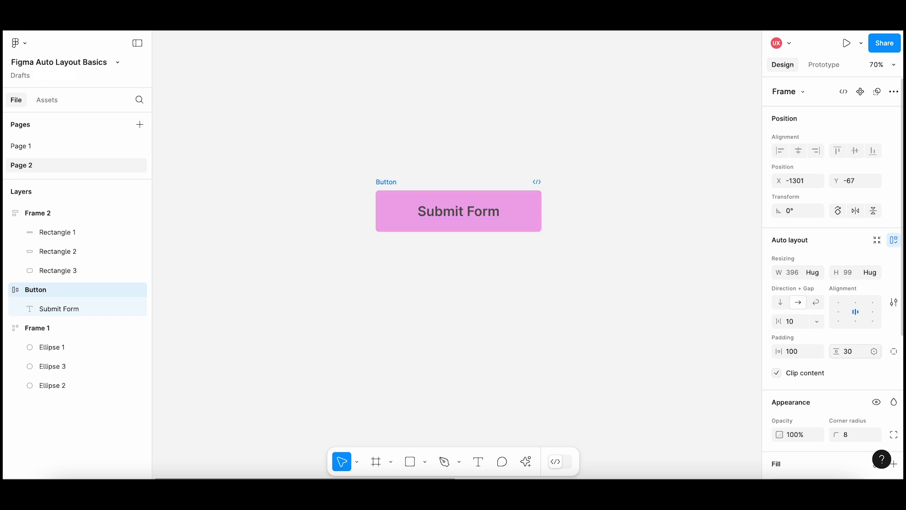
Set the Button's horizontal padding to 50, and scrub the paddings to 66 horizontal and 27 vertical.
{"action": "left_click", "coordinate": [802, 357]}
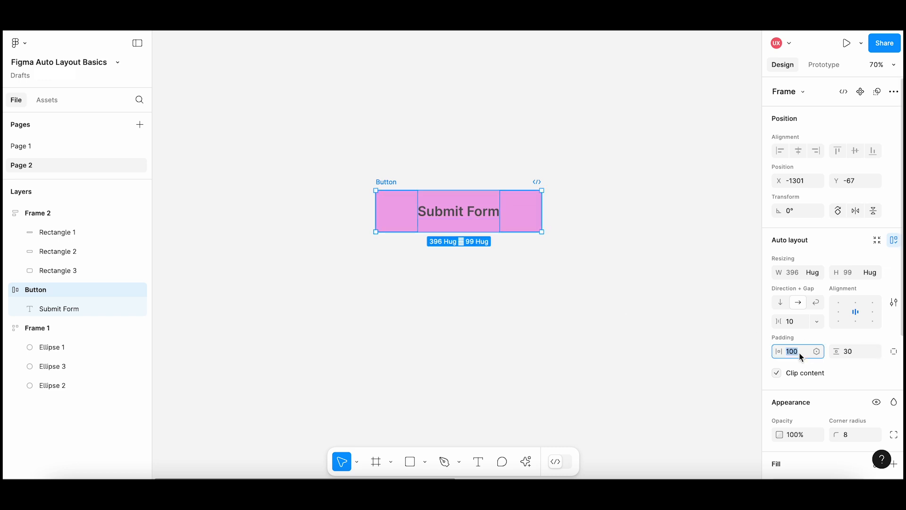
{"action": "type", "text": "50"}
{"action": "key", "text": "Return"}
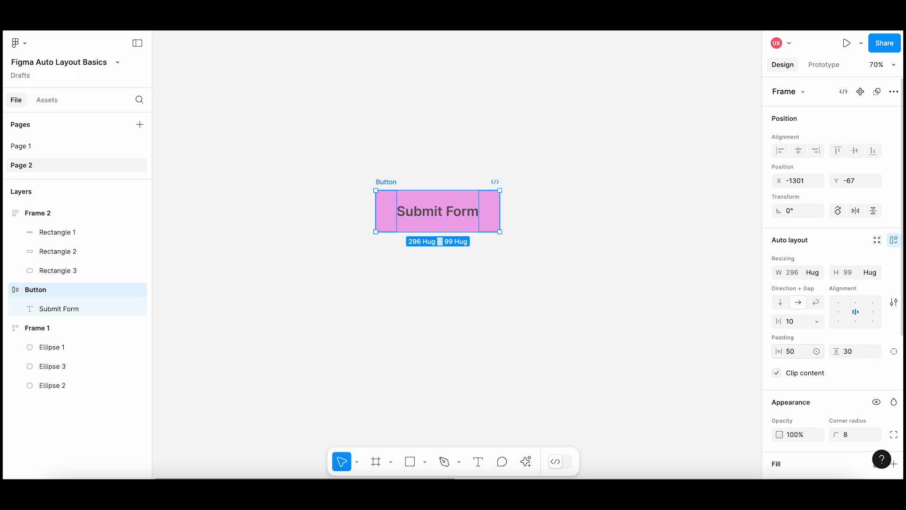
{"action": "left_click_drag", "start_coordinate": [780, 352], "coordinate": [833, 353]}
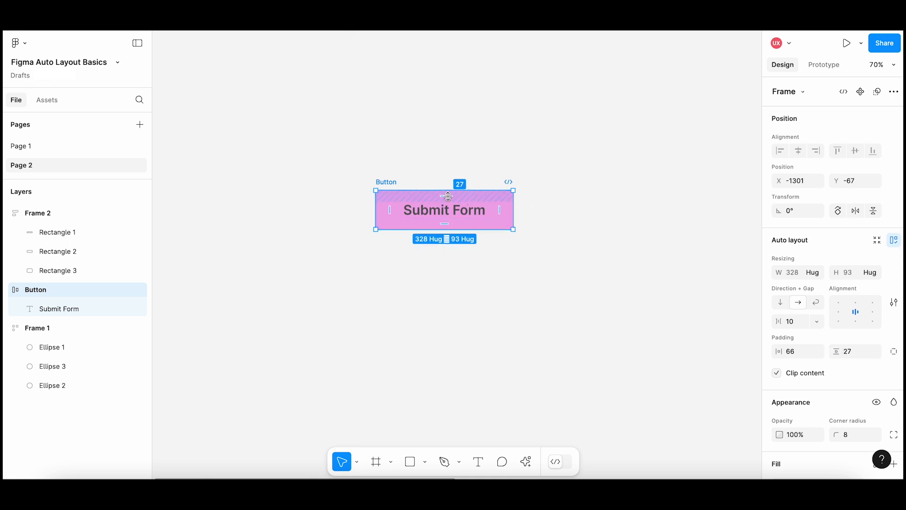
Adjust the Button's padding directly on the canvas to 30 at the top and 63 on the right side.
{"action": "mouse_move", "coordinate": [448, 196]}
{"action": "left_mouse_down"}
{"action": "mouse_move", "coordinate": [450, 211]}
{"action": "mouse_move", "coordinate": [451, 197]}
{"action": "left_mouse_up"}
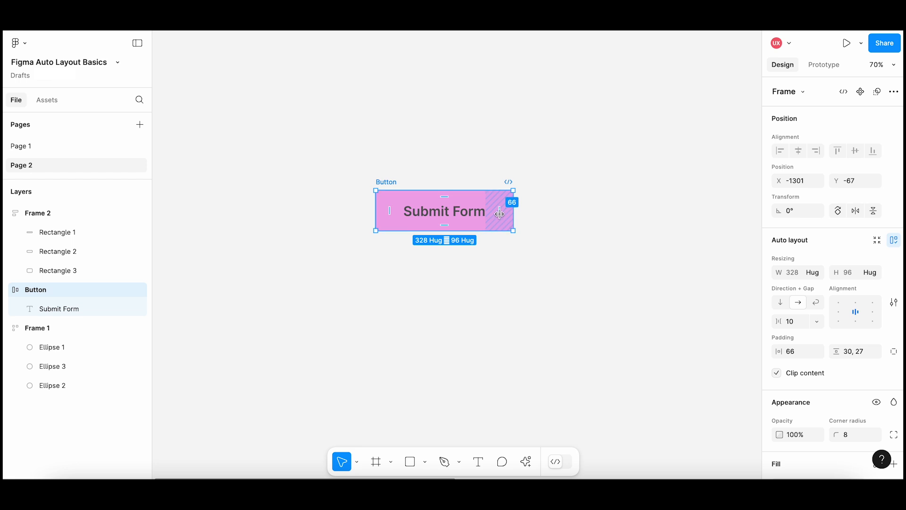
{"action": "mouse_move", "coordinate": [503, 212]}
{"action": "left_mouse_down"}
{"action": "mouse_move", "coordinate": [532, 211]}
{"action": "mouse_move", "coordinate": [498, 212]}
{"action": "left_mouse_up"}
{"action": "left_click", "coordinate": [544, 232]}
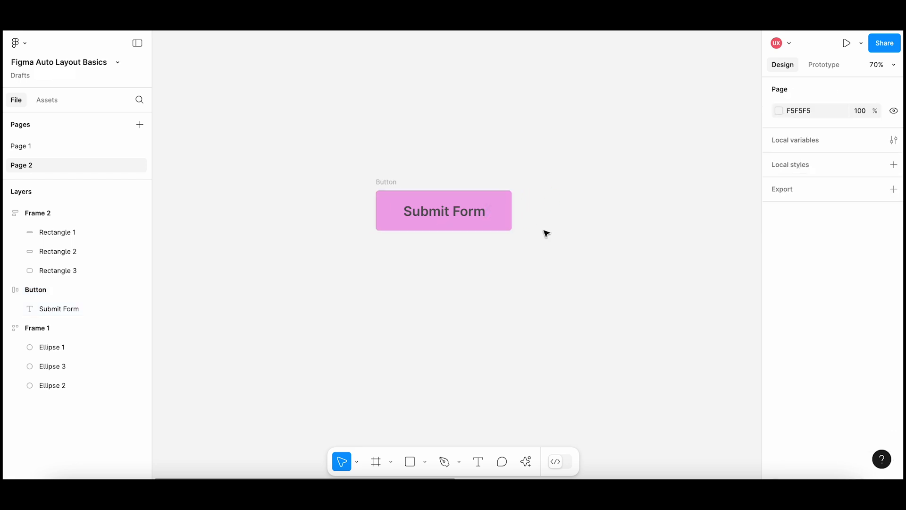
Show the Button's individual paddings and set them to 73 left, 38 top, 53 right and 19 bottom.
{"action": "left_click", "coordinate": [398, 183]}
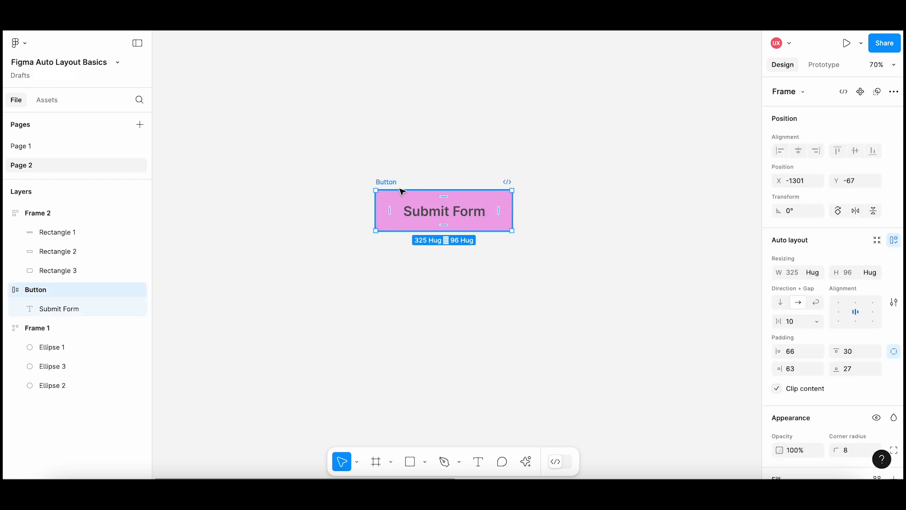
{"action": "left_click", "coordinate": [894, 352]}
{"action": "left_click", "coordinate": [893, 351]}
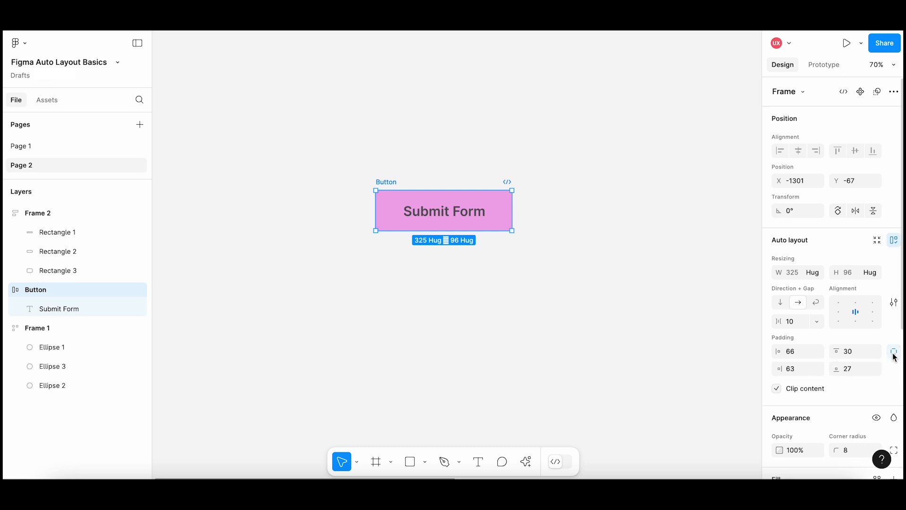
{"action": "left_click_drag", "start_coordinate": [785, 351], "coordinate": [765, 366]}
{"action": "mouse_move", "coordinate": [839, 351]}
{"action": "left_mouse_down"}
{"action": "mouse_move", "coordinate": [870, 351]}
{"action": "mouse_move", "coordinate": [848, 352]}
{"action": "mouse_move", "coordinate": [853, 369]}
{"action": "mouse_move", "coordinate": [835, 370]}
{"action": "left_mouse_up"}
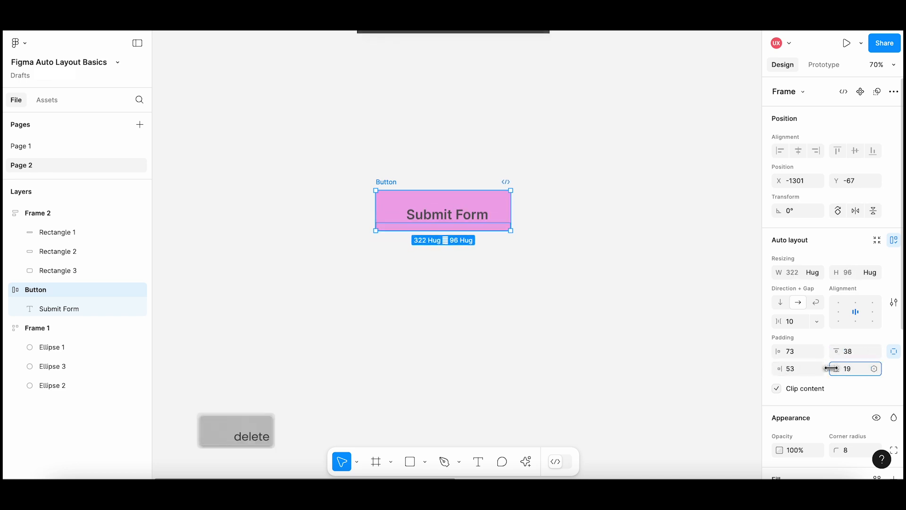
{"action": "left_click", "coordinate": [597, 348]}
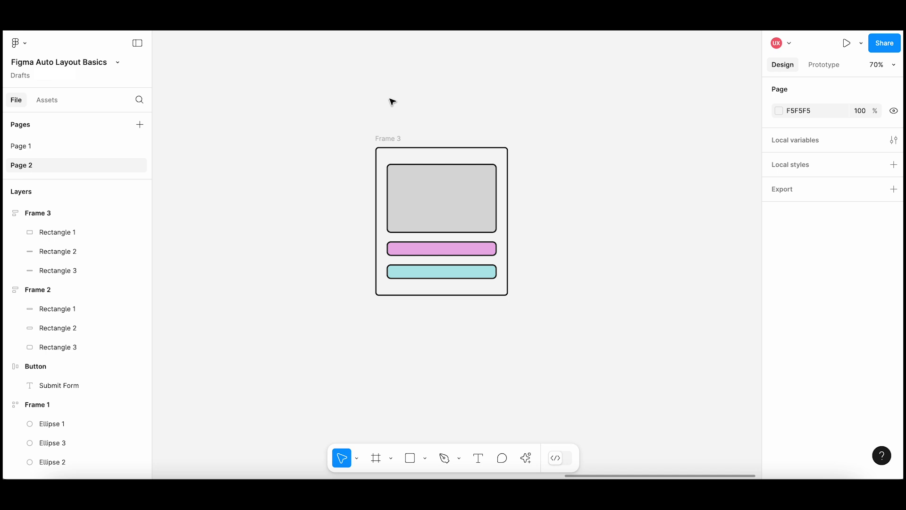
Reorder Frame 3's rectangles so that the pink one sits below the teal one.
{"action": "left_click", "coordinate": [429, 174]}
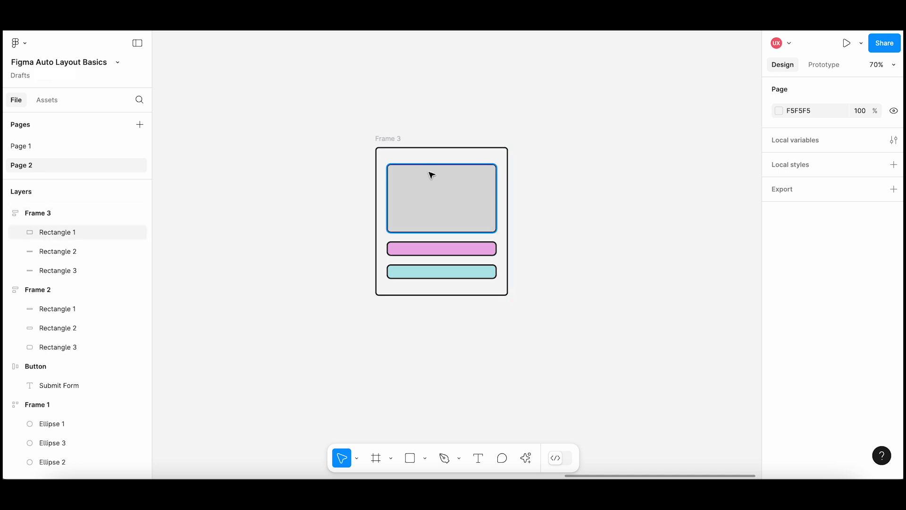
{"action": "left_click", "coordinate": [471, 248]}
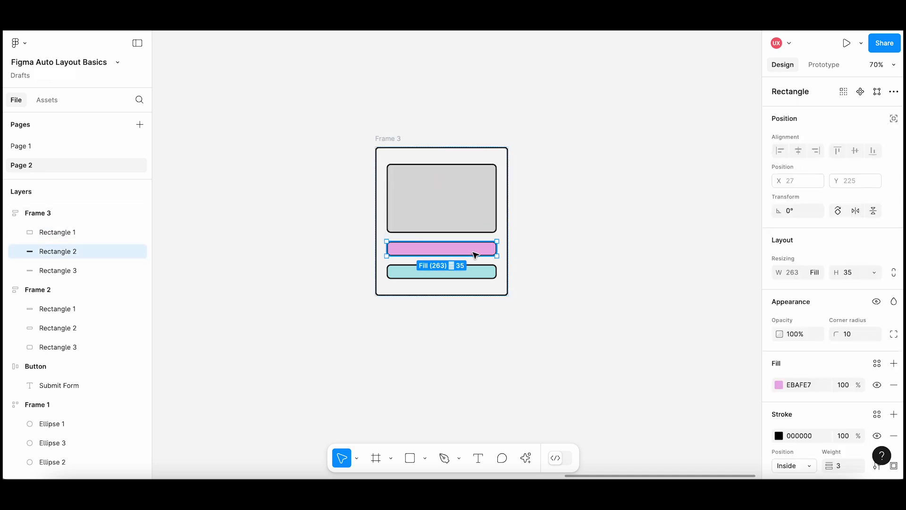
{"action": "left_click", "coordinate": [479, 272]}
{"action": "left_click", "coordinate": [400, 141]}
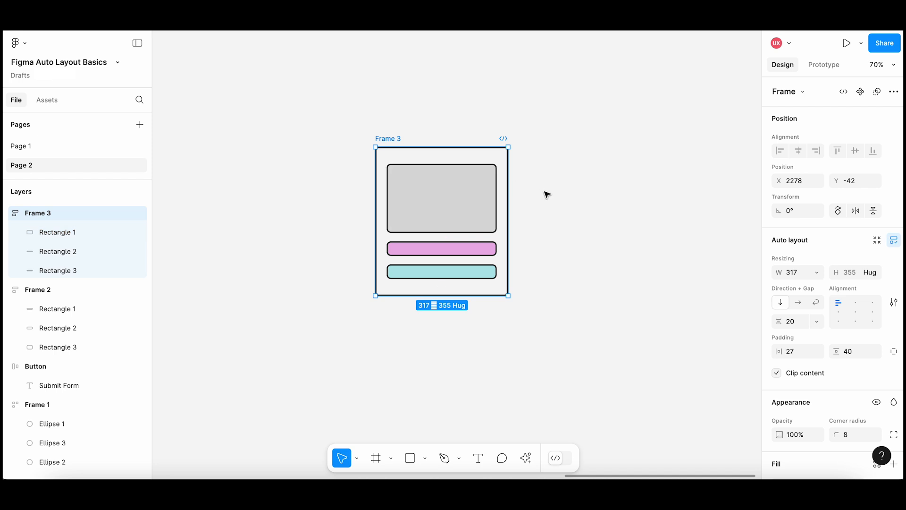
{"action": "left_click", "coordinate": [480, 251]}
{"action": "key", "text": "Down"}
{"action": "key", "text": "Up"}
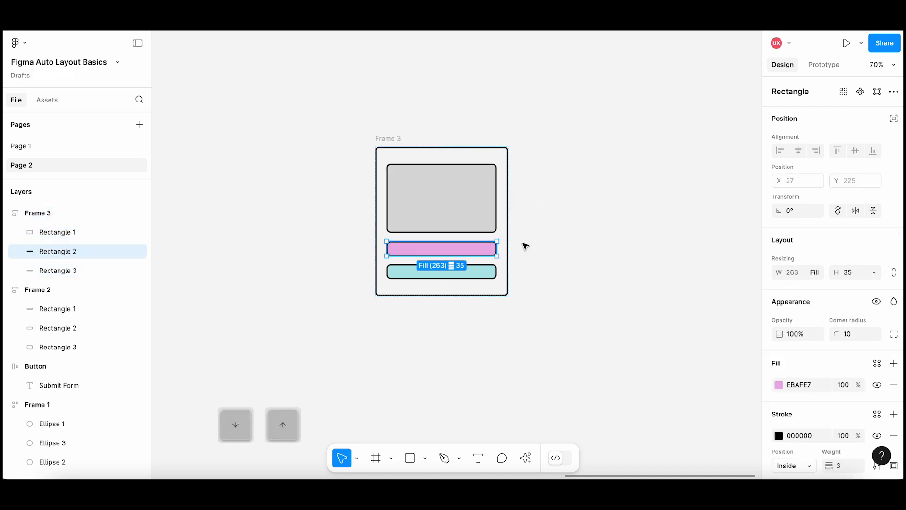
{"action": "key", "text": "Up"}
{"action": "key", "text": "Down"}
{"action": "key", "text": "Down"}
Try moving the teal rectangle above the gray one in Frame 3, and return it to its place.
{"action": "left_click", "coordinate": [485, 249]}
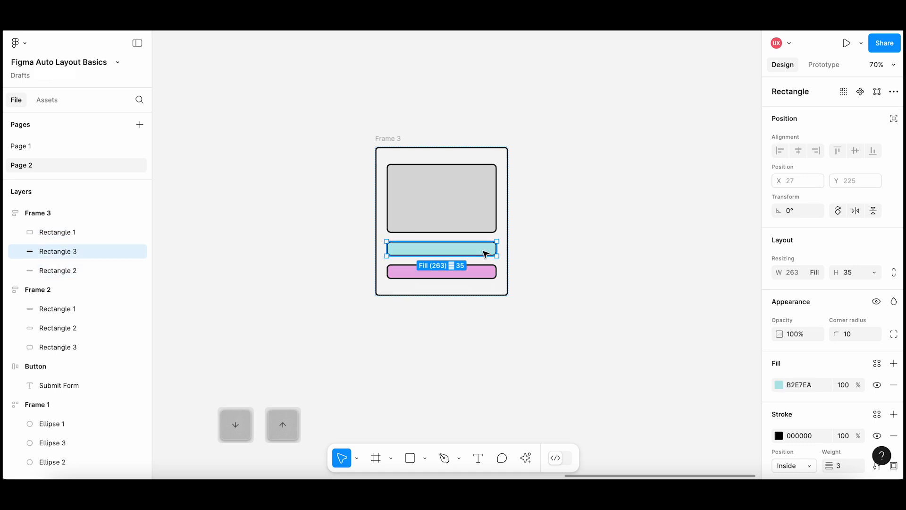
{"action": "key", "text": "Up"}
{"action": "key", "text": "Down"}
{"action": "left_click", "coordinate": [531, 243]}
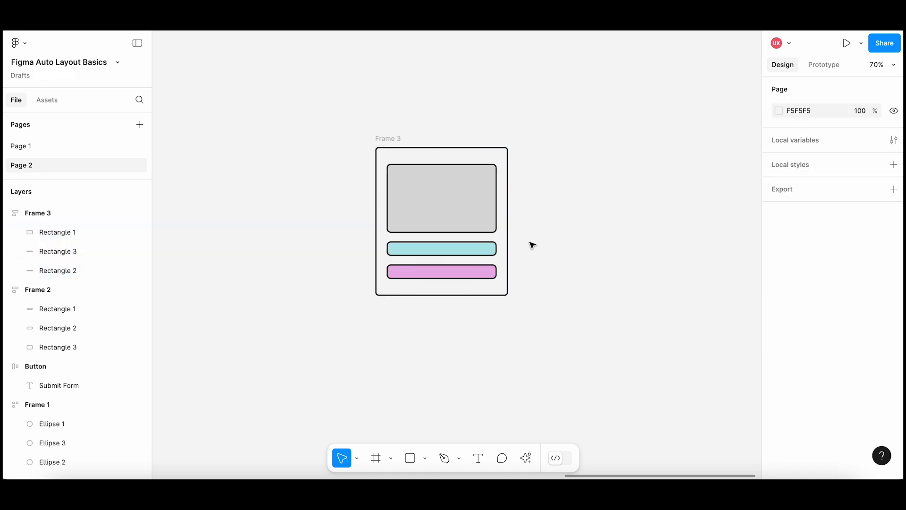
Duplicate the pink rectangle in Frame 3 twice and the teal rectangle once.
{"action": "left_click", "coordinate": [485, 273]}
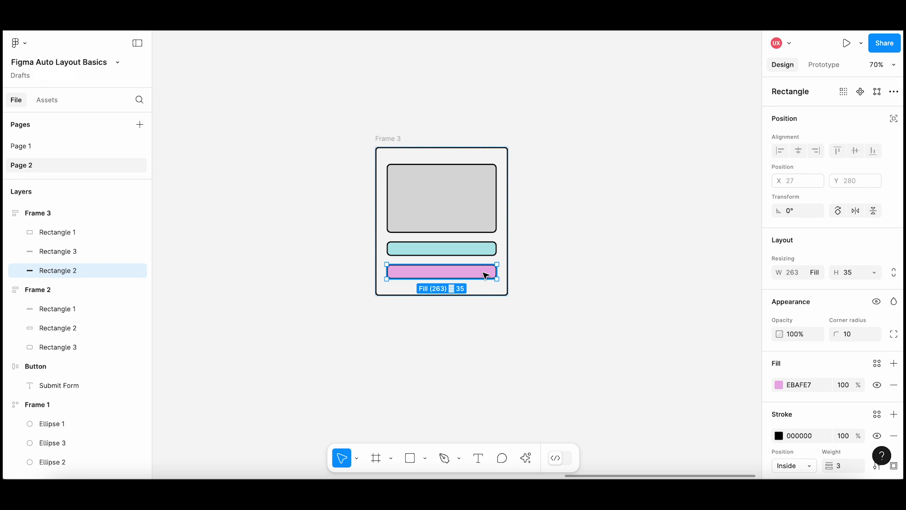
{"action": "key", "text": "ctrl+d"}
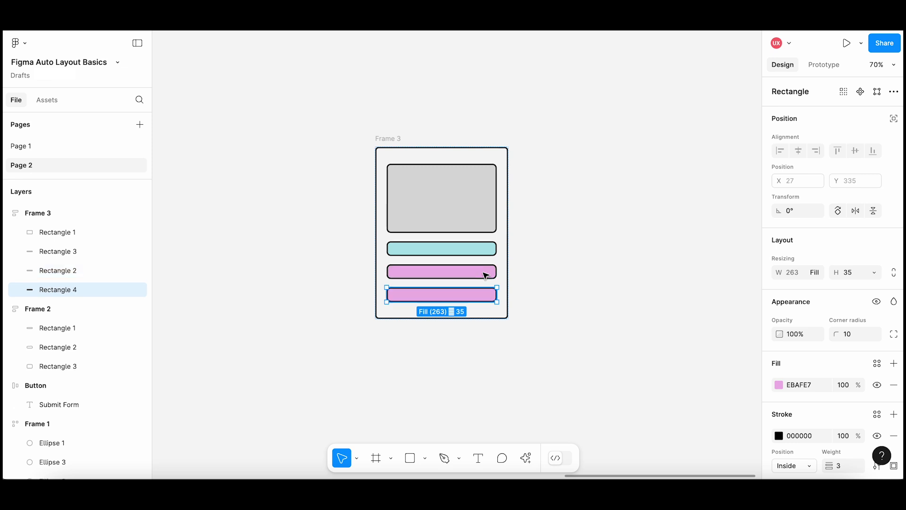
{"action": "key", "text": "super+v"}
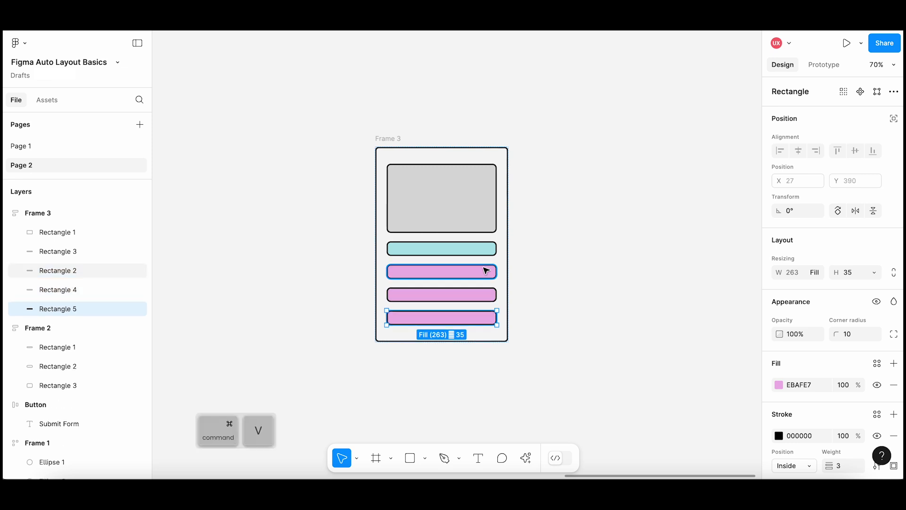
{"action": "left_click", "coordinate": [488, 254]}
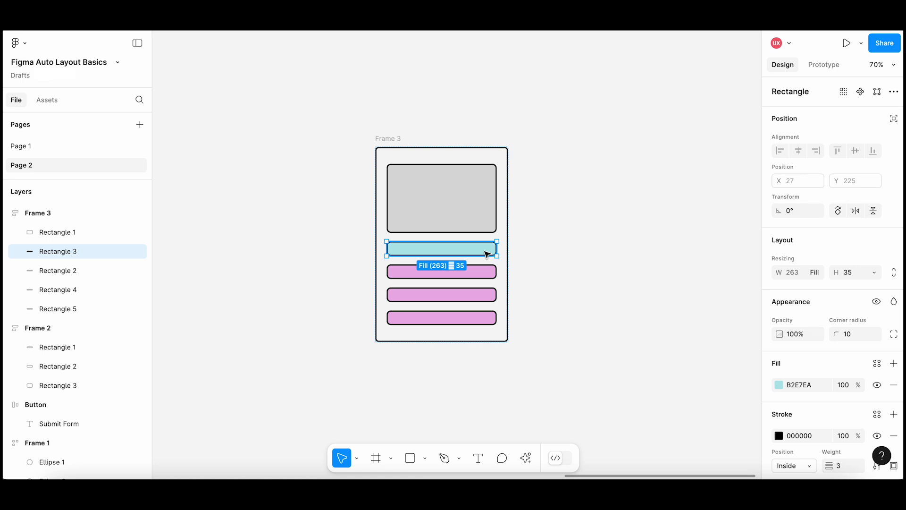
{"action": "key", "text": "super+d"}
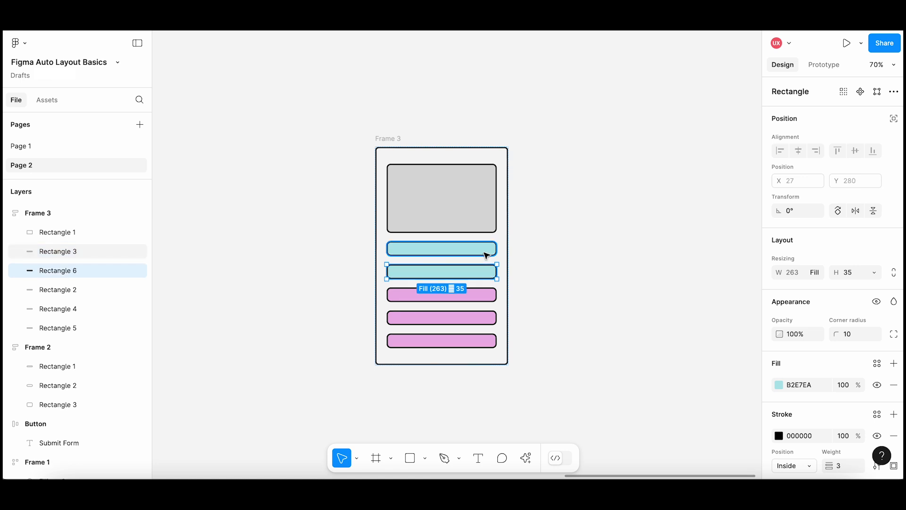
{"action": "left_click", "coordinate": [514, 236]}
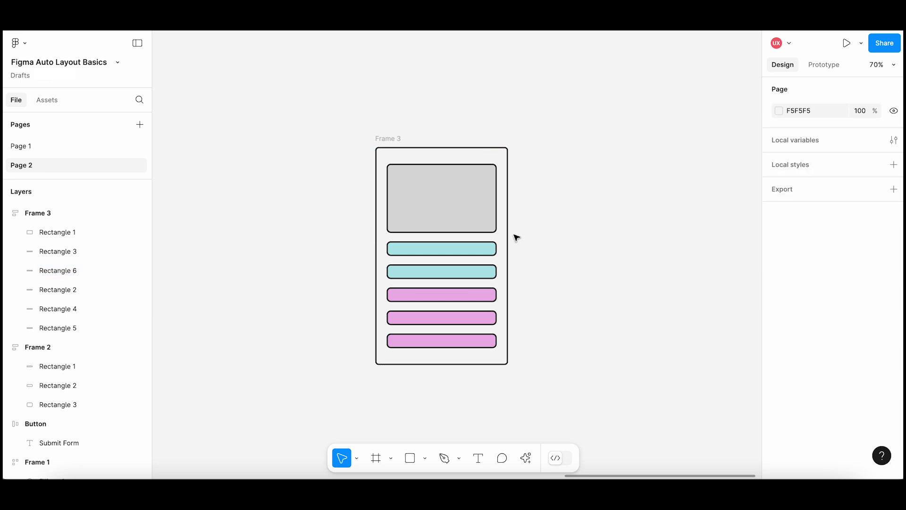
Delete the middle pink rectangle and the second teal rectangle from Frame 3.
{"action": "left_click", "coordinate": [481, 319]}
{"action": "key", "text": "Delete"}
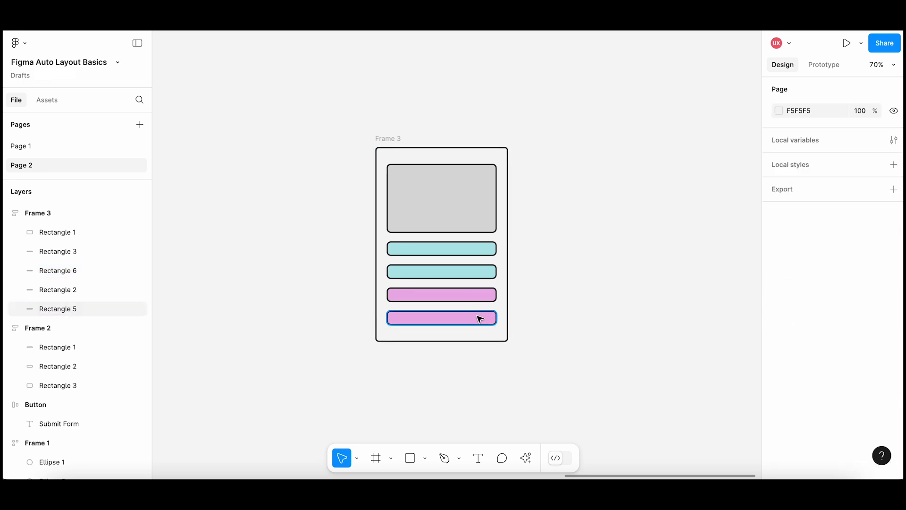
{"action": "left_click", "coordinate": [480, 271]}
{"action": "key", "text": "Delete"}
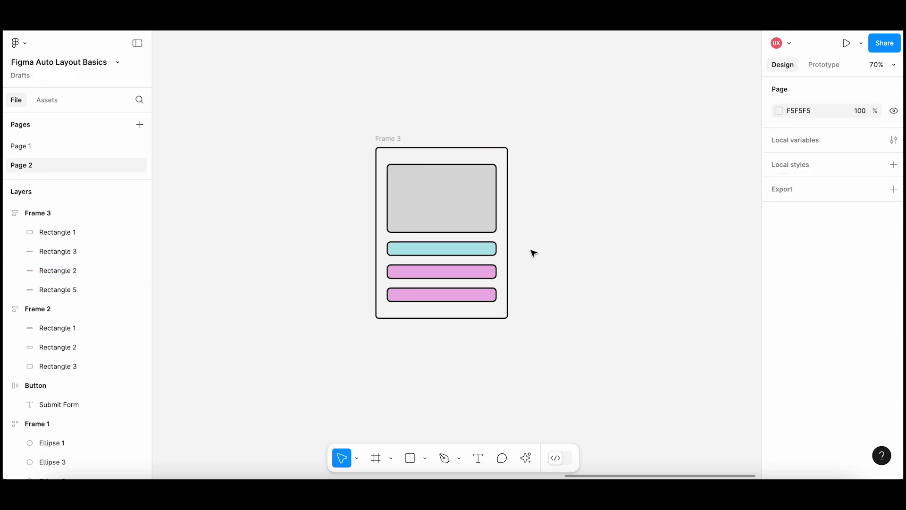
Set Frame 3's width to hug contents and stretch the frame to about 385 wide.
{"action": "left_click", "coordinate": [405, 138]}
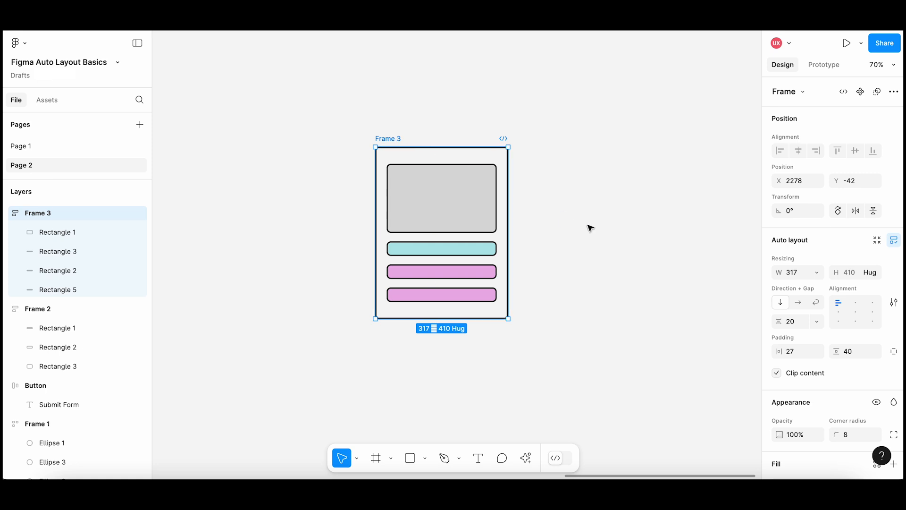
{"action": "left_click", "coordinate": [823, 273]}
{"action": "left_click", "coordinate": [824, 286]}
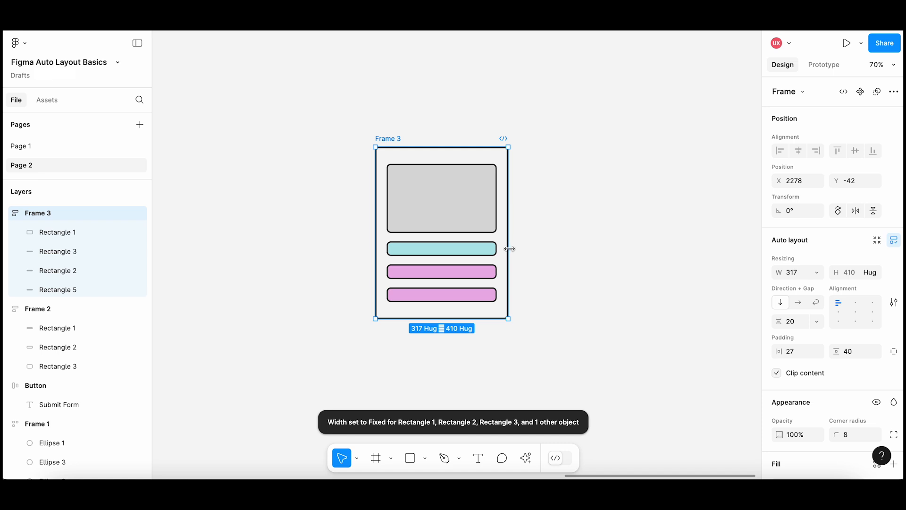
{"action": "left_click_drag", "start_coordinate": [510, 249], "coordinate": [536, 255]}
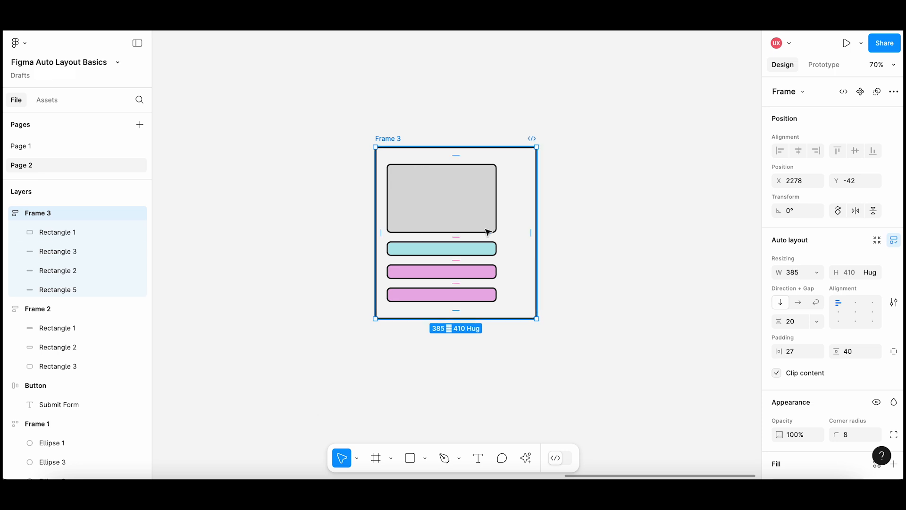
Set the width of Frame 3's gray and teal rectangles to Fill container.
{"action": "left_click", "coordinate": [486, 232]}
{"action": "left_click", "coordinate": [482, 250], "text": "shift"}
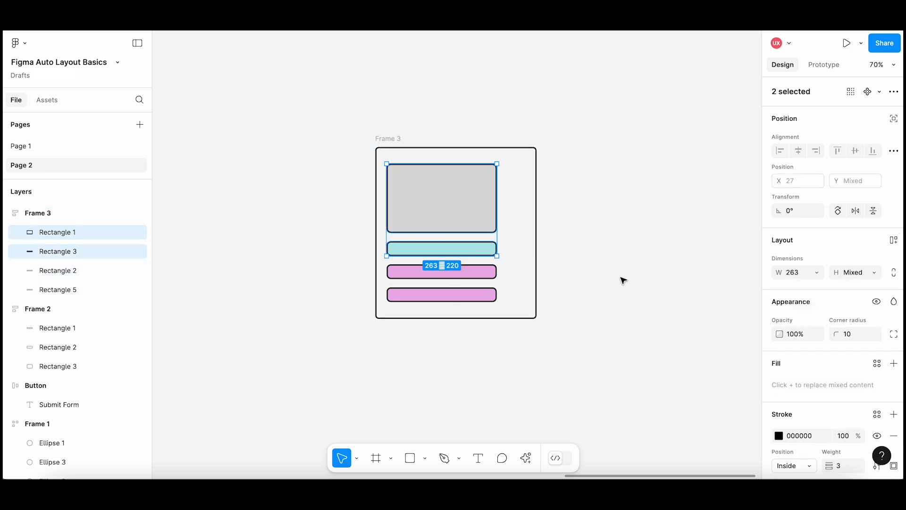
{"action": "left_click", "coordinate": [815, 274]}
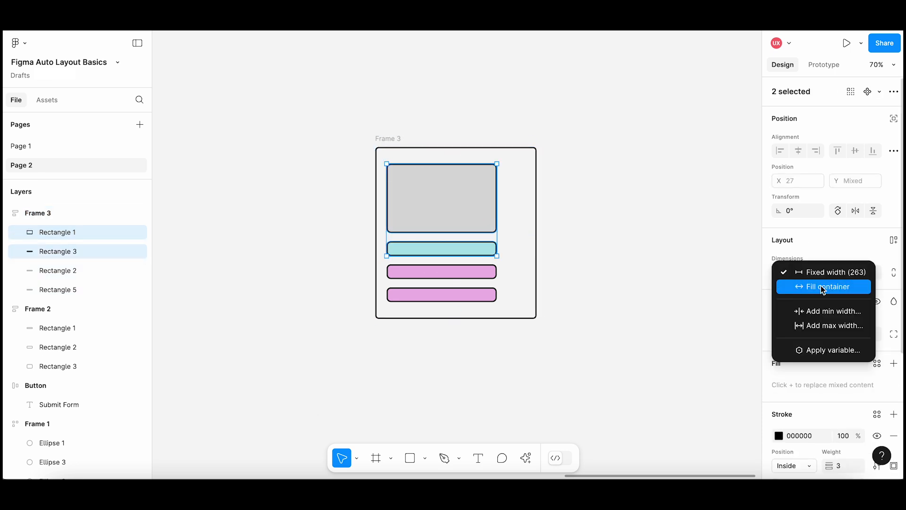
{"action": "left_click", "coordinate": [833, 293]}
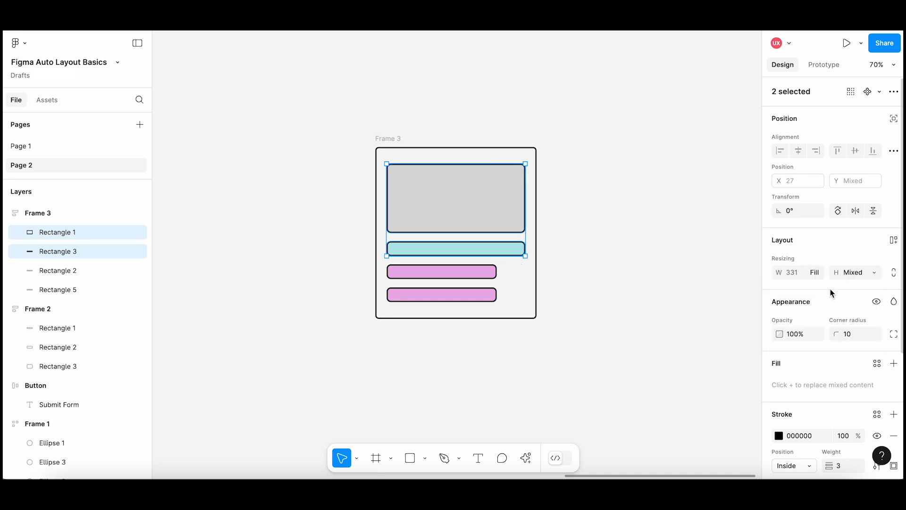
{"action": "left_click", "coordinate": [657, 271]}
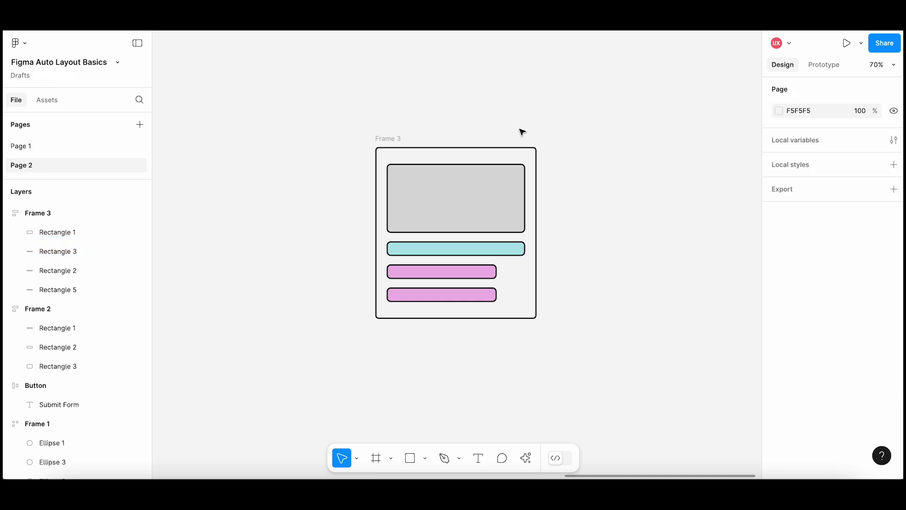
Widen Frame 3 and set the width of its two pink rectangles to Fill container.
{"action": "left_click", "coordinate": [396, 150]}
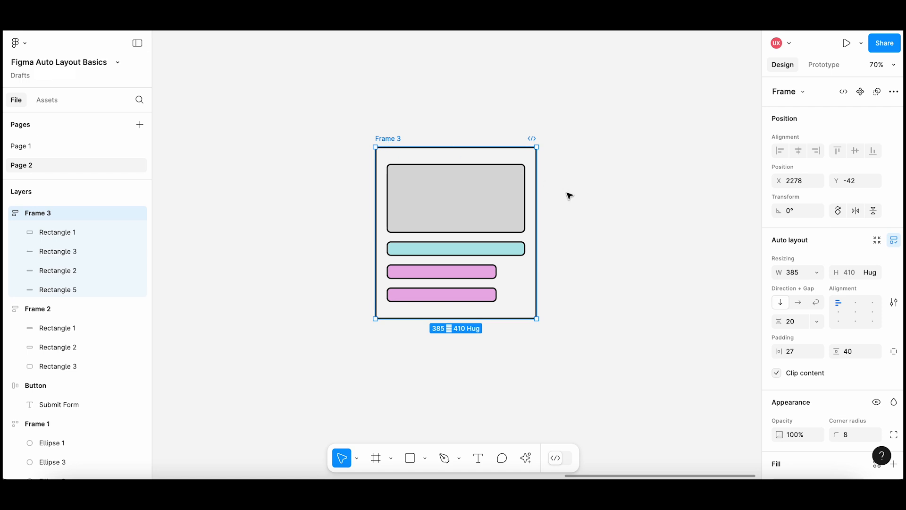
{"action": "left_click_drag", "start_coordinate": [537, 227], "coordinate": [571, 214]}
{"action": "left_click", "coordinate": [488, 270]}
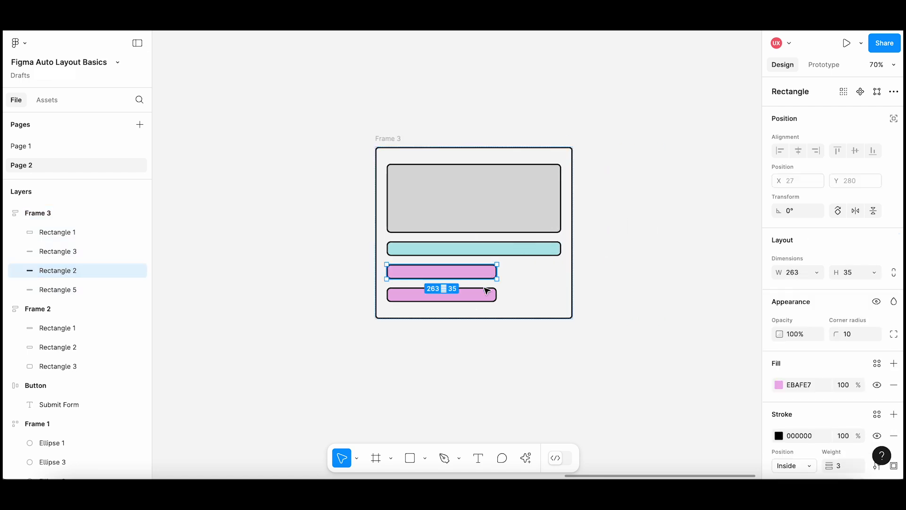
{"action": "left_click", "coordinate": [491, 294], "text": "shift"}
{"action": "left_click", "coordinate": [817, 273]}
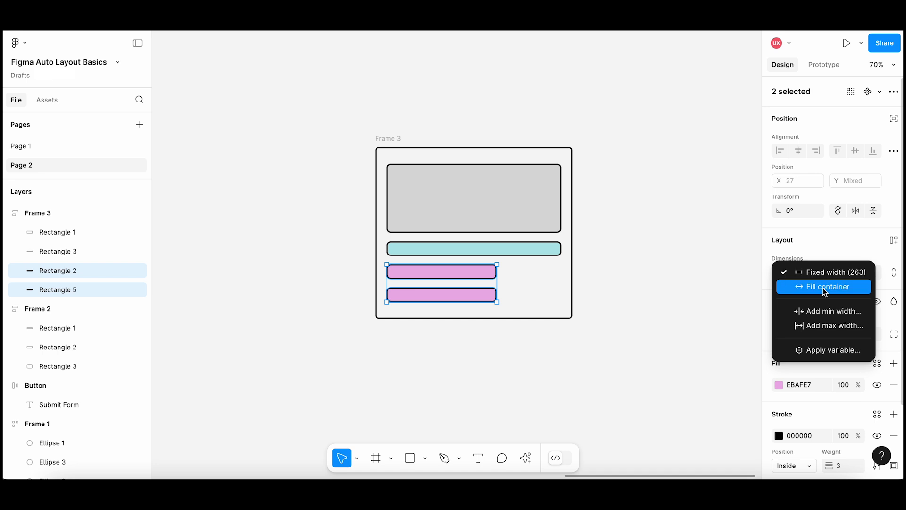
{"action": "left_click", "coordinate": [824, 289]}
{"action": "left_click", "coordinate": [675, 195]}
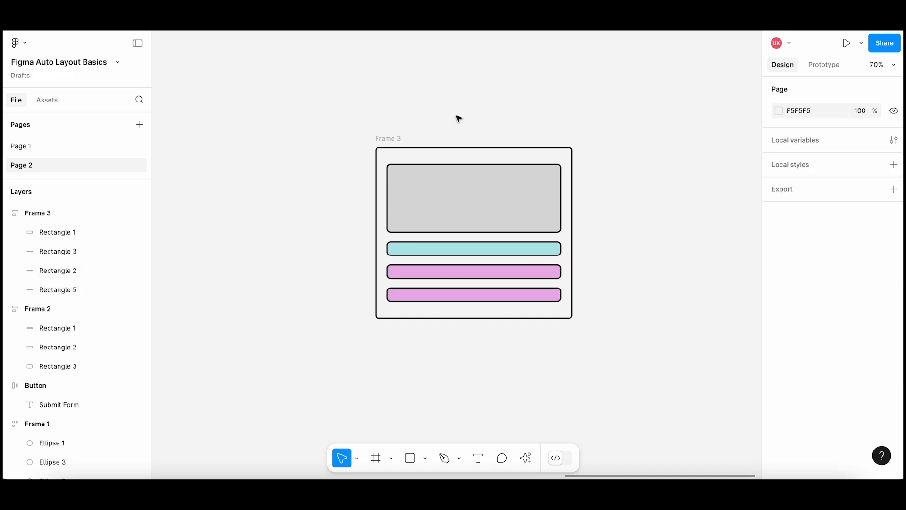
Narrow Frame 3 and set its gray rectangle to a fixed width of 302.
{"action": "left_click", "coordinate": [399, 139]}
{"action": "left_click_drag", "start_coordinate": [574, 222], "coordinate": [525, 219]}
{"action": "left_click", "coordinate": [490, 219]}
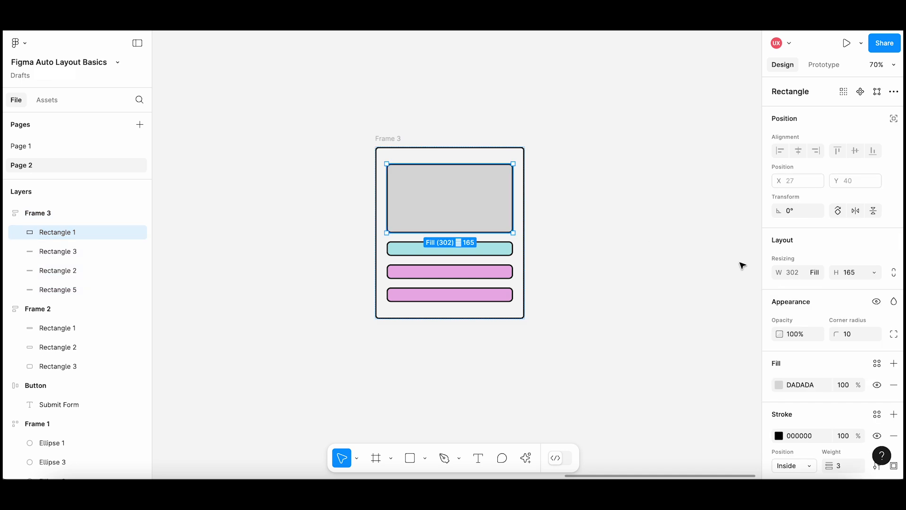
{"action": "left_click", "coordinate": [823, 272]}
{"action": "left_click", "coordinate": [822, 258]}
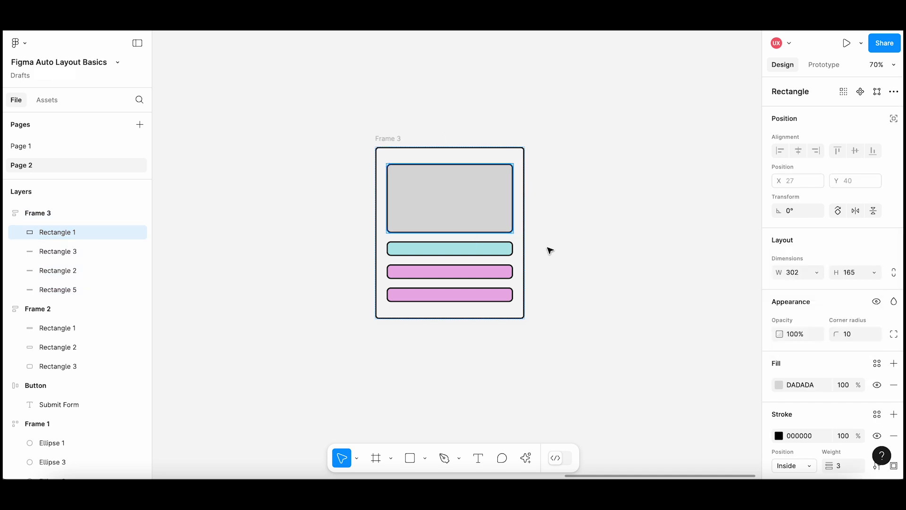
Stretch Frame 3 wider again by its right edge.
{"action": "left_click", "coordinate": [526, 244]}
{"action": "left_click_drag", "start_coordinate": [525, 242], "coordinate": [567, 238]}
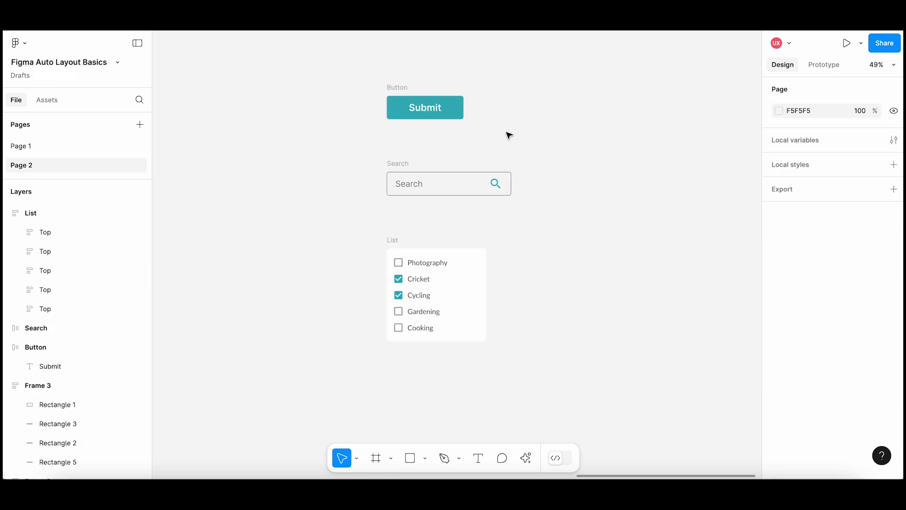
Stretch the Submit button frame to about 420 wide and change its label to "Click on Me!".
{"action": "left_click", "coordinate": [413, 87]}
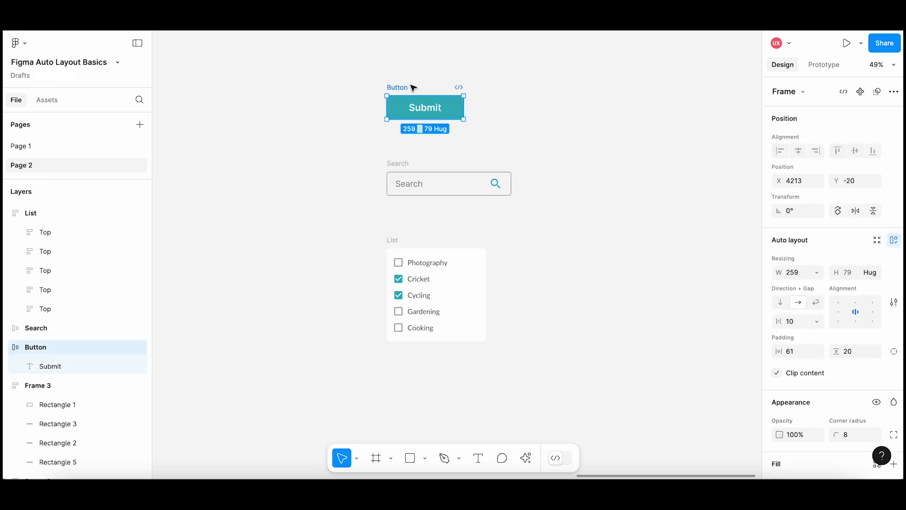
{"action": "left_click_drag", "start_coordinate": [465, 108], "coordinate": [512, 108]}
{"action": "left_click", "coordinate": [449, 106]}
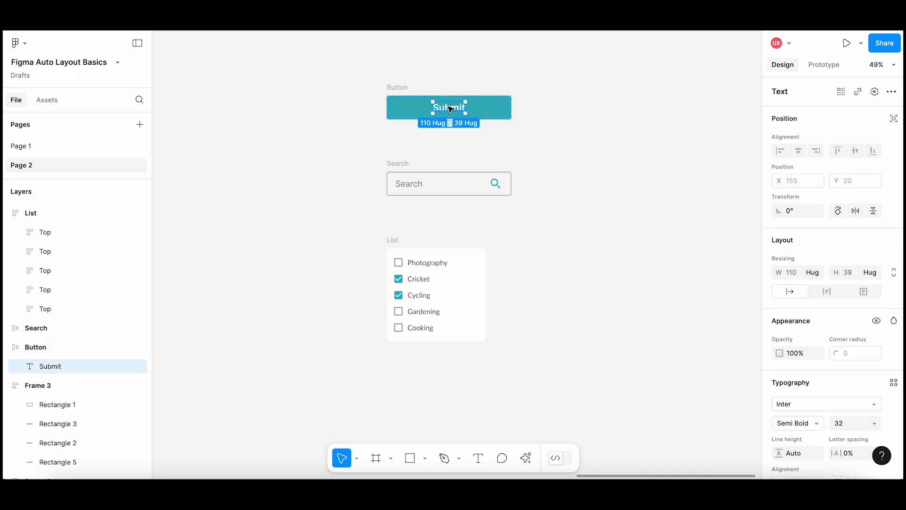
{"action": "double_click", "coordinate": [450, 109]}
{"action": "type", "text": "Clic"}
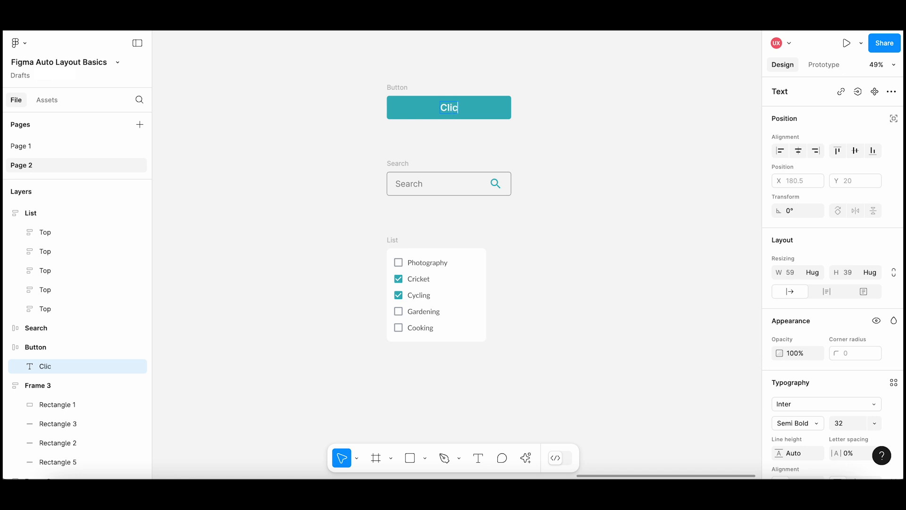
{"action": "type", "text": "k on Me!"}
{"action": "key", "text": "Escape"}
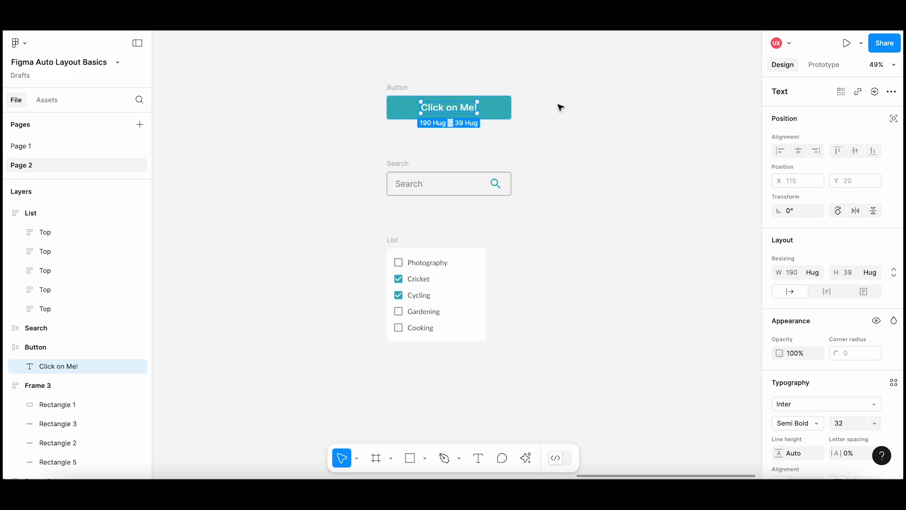
Narrow the Button frame to the same width as the List frame.
{"action": "left_click", "coordinate": [402, 88]}
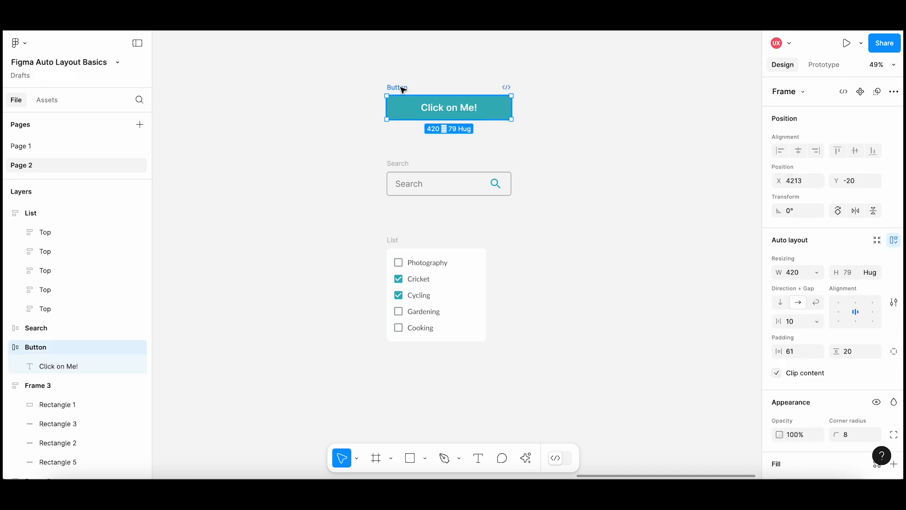
{"action": "left_click_drag", "start_coordinate": [514, 108], "coordinate": [486, 108]}
{"action": "left_click", "coordinate": [523, 118]}
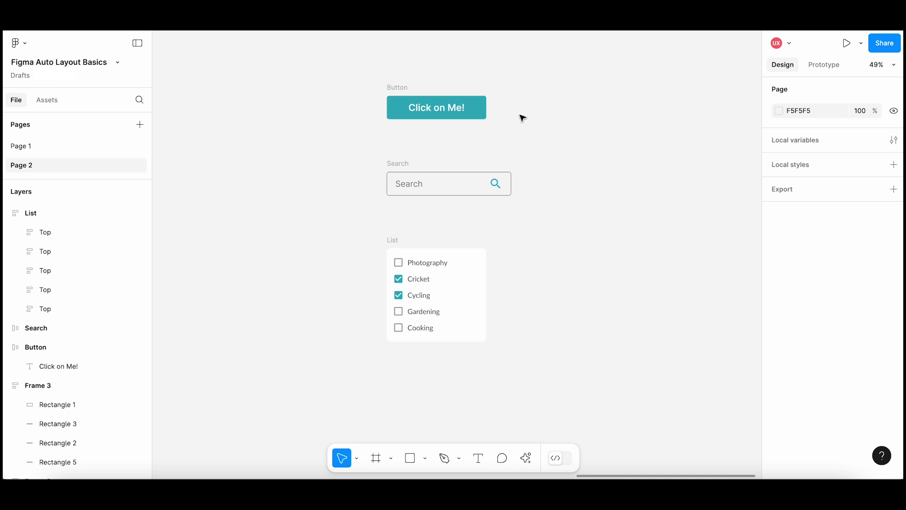
Resize the Search frame to about 409 wide.
{"action": "left_click", "coordinate": [405, 164]}
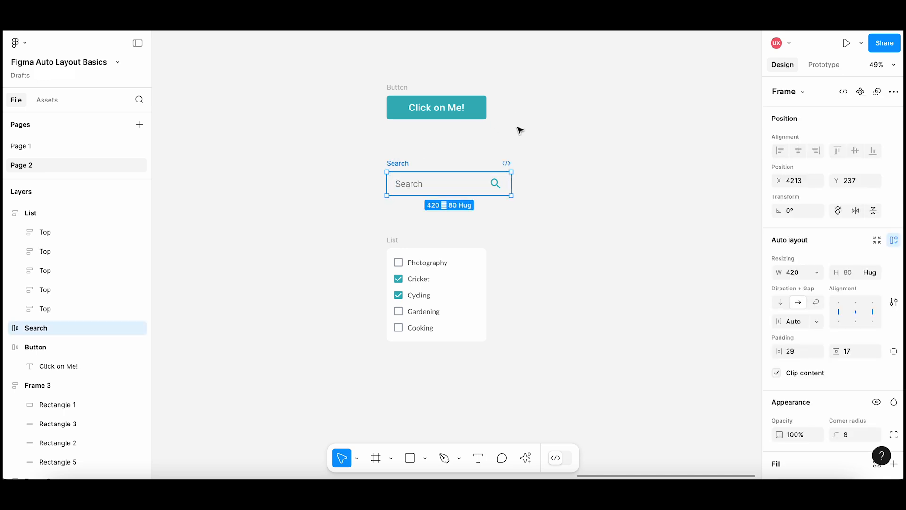
{"action": "mouse_move", "coordinate": [511, 183]}
{"action": "left_mouse_down"}
{"action": "mouse_move", "coordinate": [579, 184]}
{"action": "mouse_move", "coordinate": [486, 184]}
{"action": "mouse_move", "coordinate": [526, 184]}
{"action": "mouse_move", "coordinate": [500, 181]}
{"action": "mouse_move", "coordinate": [517, 180]}
{"action": "mouse_move", "coordinate": [508, 182]}
{"action": "left_mouse_up"}
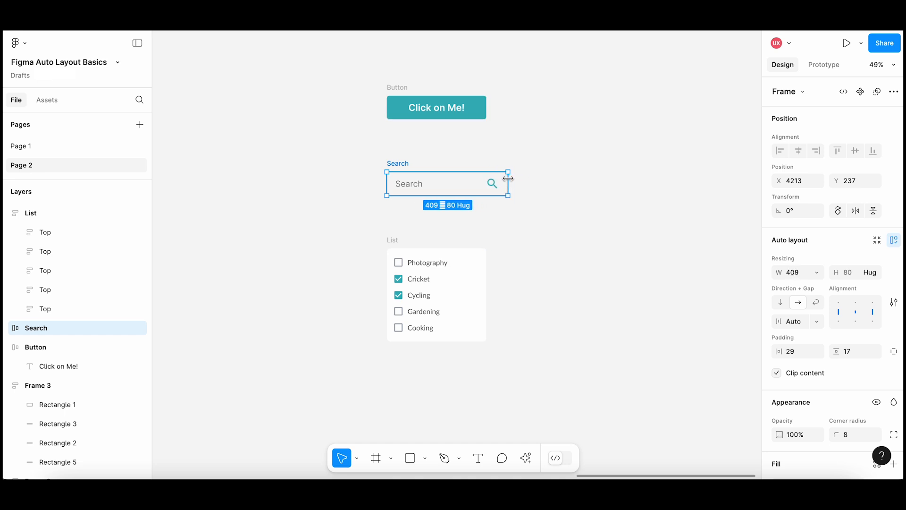
{"action": "left_click", "coordinate": [562, 195]}
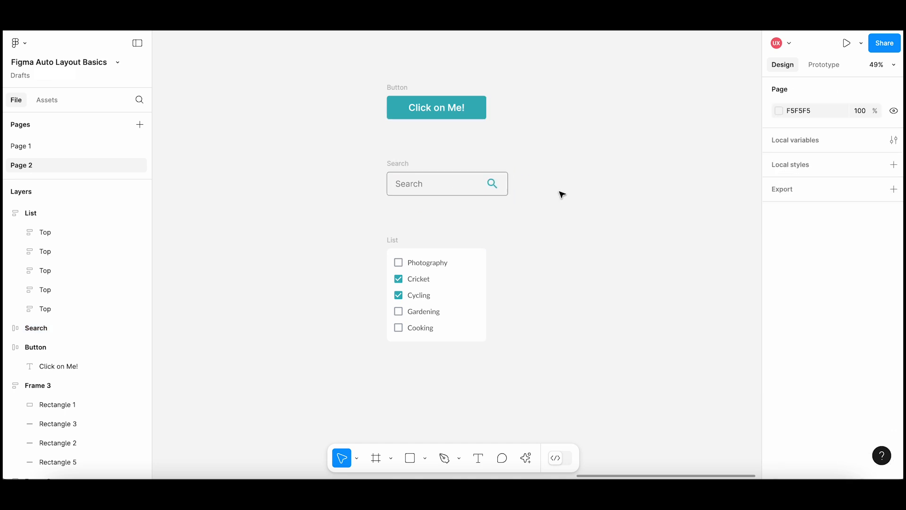
Move the Cycling item down two places to the end of the List frame.
{"action": "left_click", "coordinate": [401, 239]}
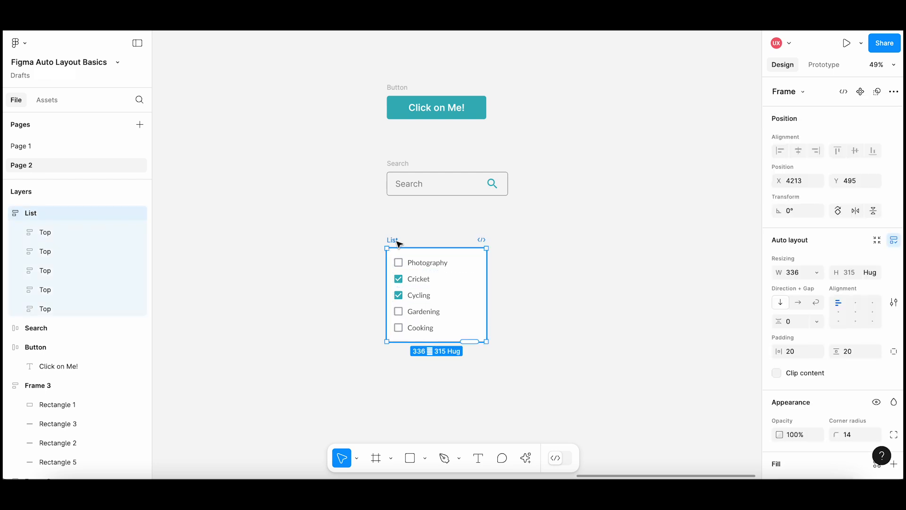
{"action": "scroll", "coordinate": [486, 264], "scroll_direction": "up", "scroll_amount": 3}
{"action": "left_click_drag", "start_coordinate": [534, 313], "coordinate": [555, 274]}
{"action": "left_click", "coordinate": [439, 258]}
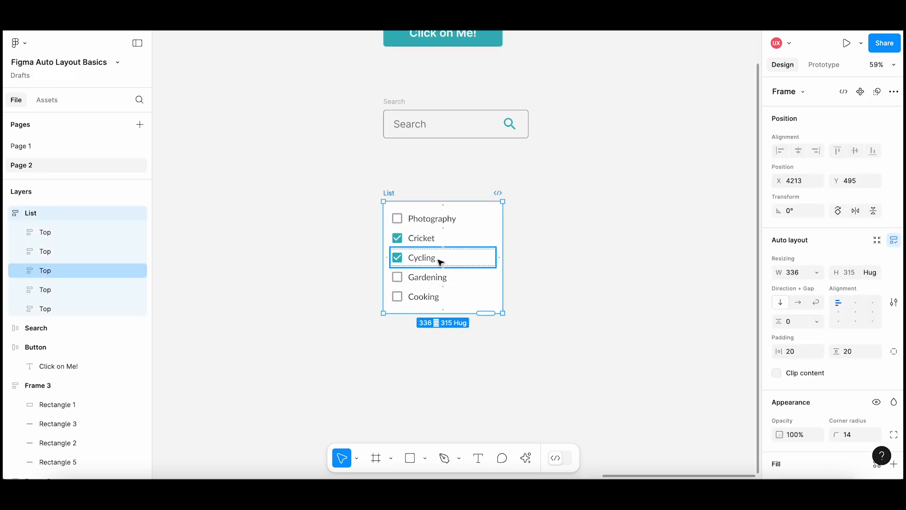
{"action": "key", "text": "Down"}
{"action": "key", "text": "Down"}
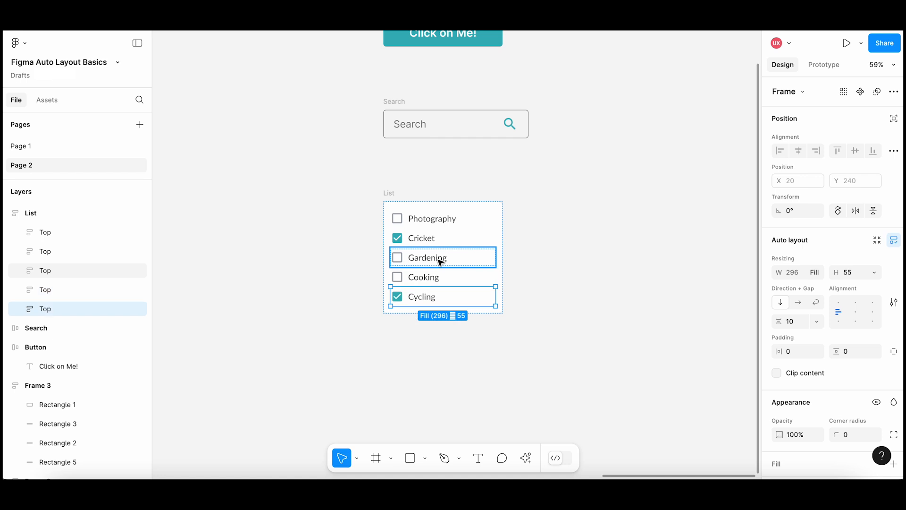
{"action": "left_click", "coordinate": [538, 263]}
Duplicate the Cooking item in the List frame twice.
{"action": "left_click", "coordinate": [432, 283]}
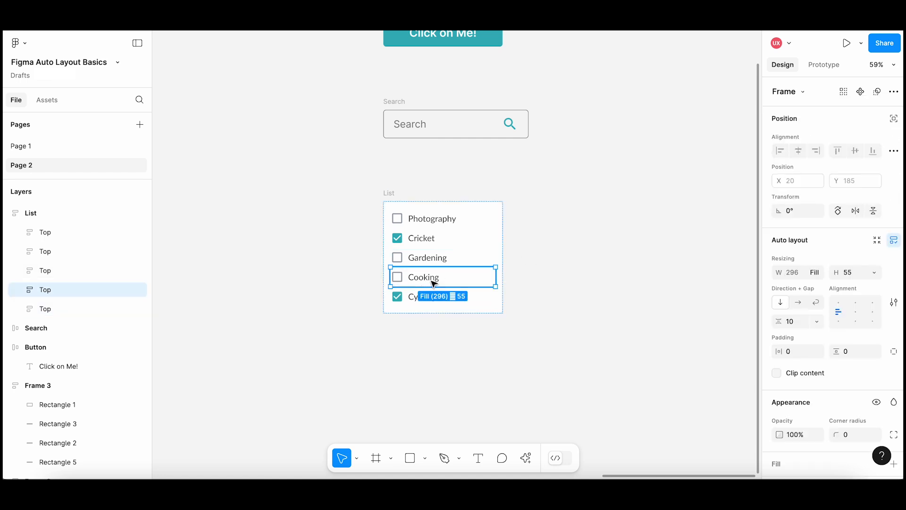
{"action": "key", "text": "ctrl+d"}
{"action": "key", "text": "ctrl+d"}
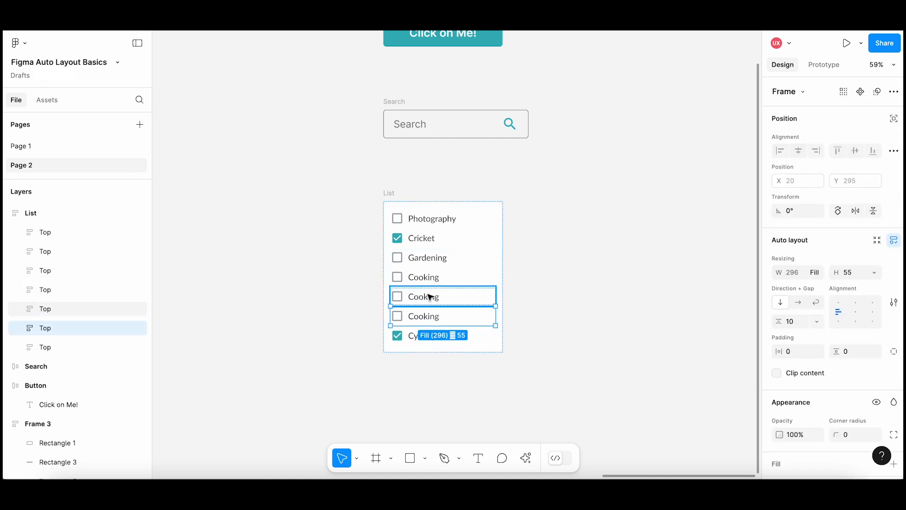
Change the text of the two Cooking copies to "Writing" and "Reading", in that order.
{"action": "double_click", "coordinate": [429, 296]}
{"action": "double_click", "coordinate": [429, 299]}
{"action": "double_click", "coordinate": [430, 301]}
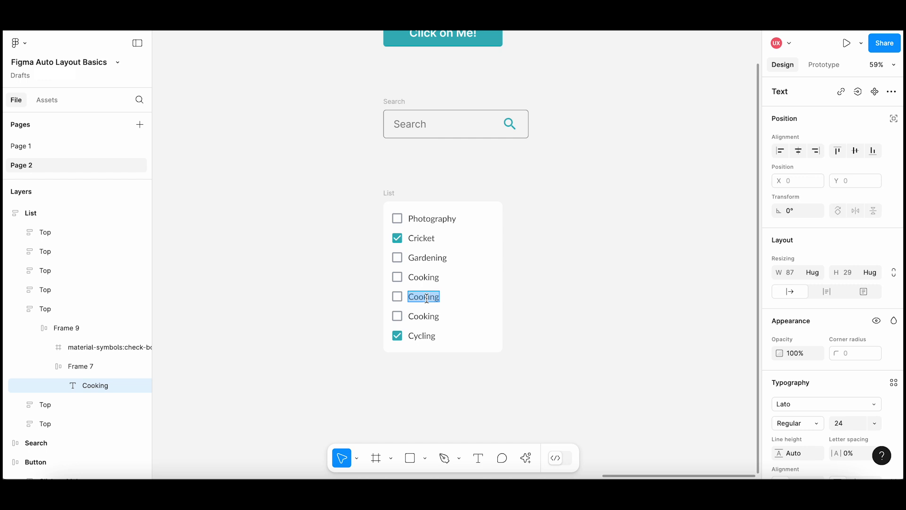
{"action": "type", "text": "Writing"}
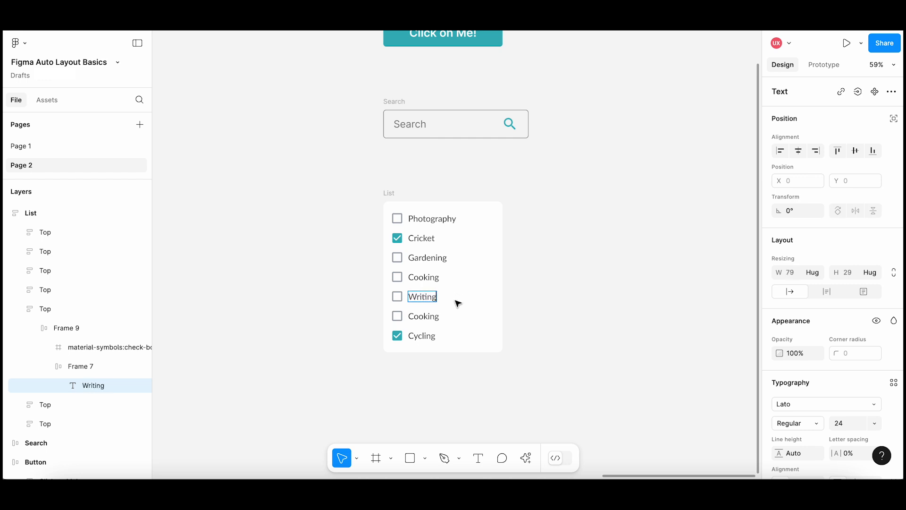
{"action": "double_click", "coordinate": [431, 317]}
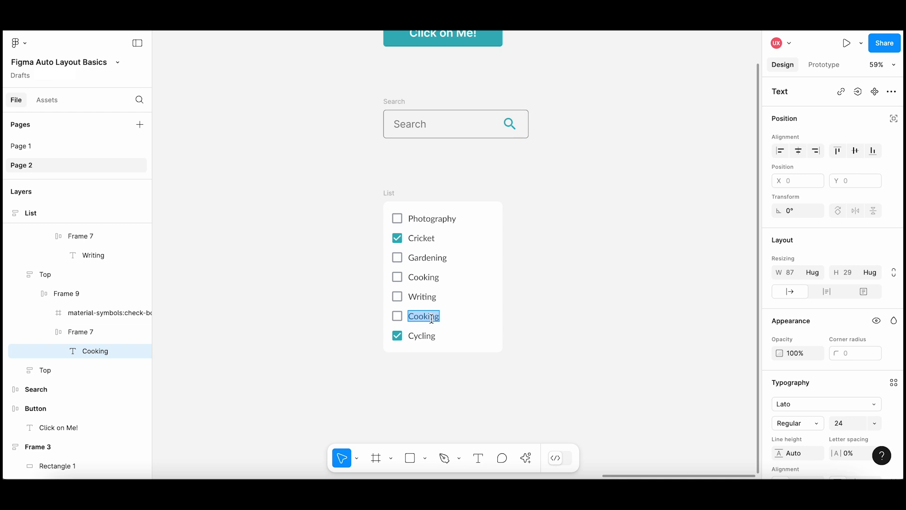
{"action": "type", "text": "Reading"}
{"action": "key", "text": "Escape"}
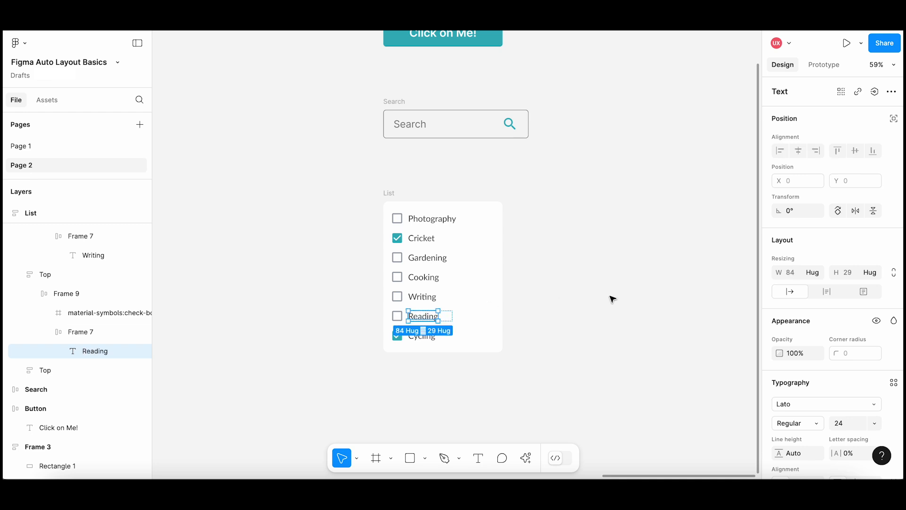
{"action": "left_click", "coordinate": [611, 298]}
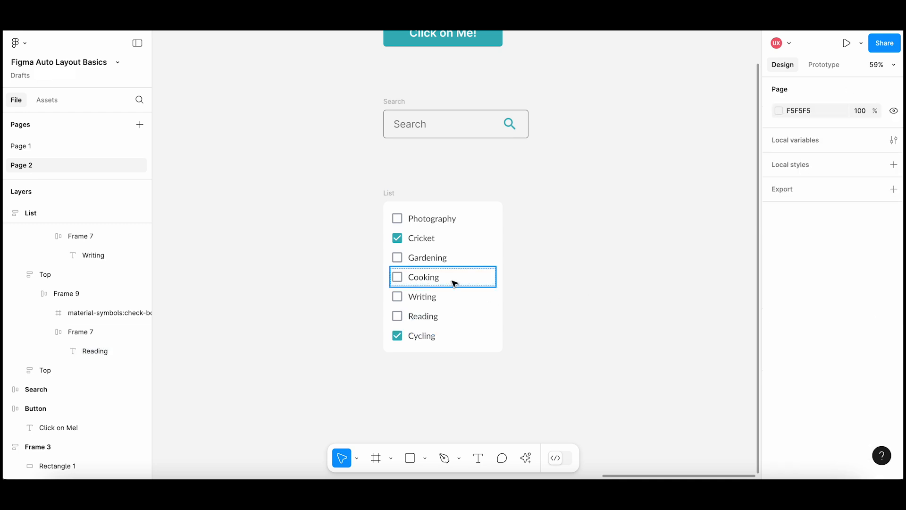
Delete the Writing item from the List frame.
{"action": "left_click", "coordinate": [431, 296]}
{"action": "key", "text": "Delete"}
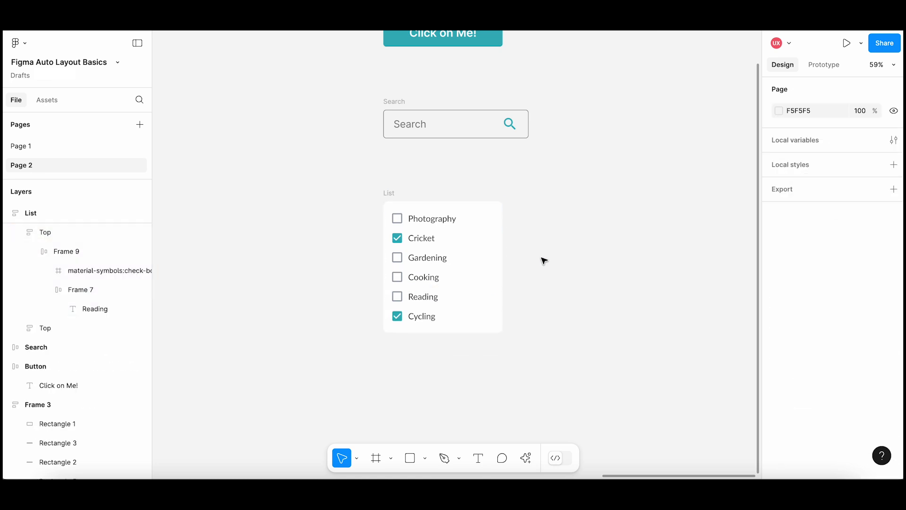
{"action": "scroll", "coordinate": [546, 264], "scroll_direction": "down", "scroll_amount": 3}
{"action": "left_click_drag", "start_coordinate": [582, 236], "coordinate": [552, 247]}
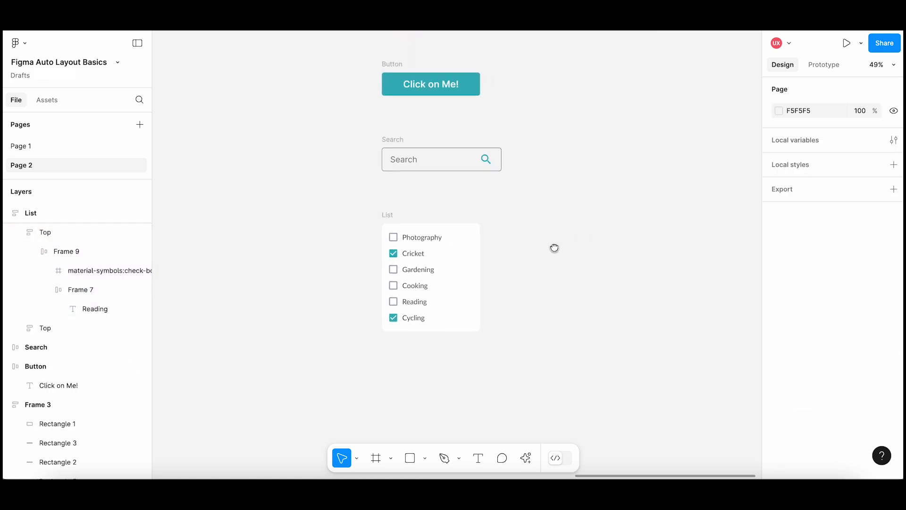